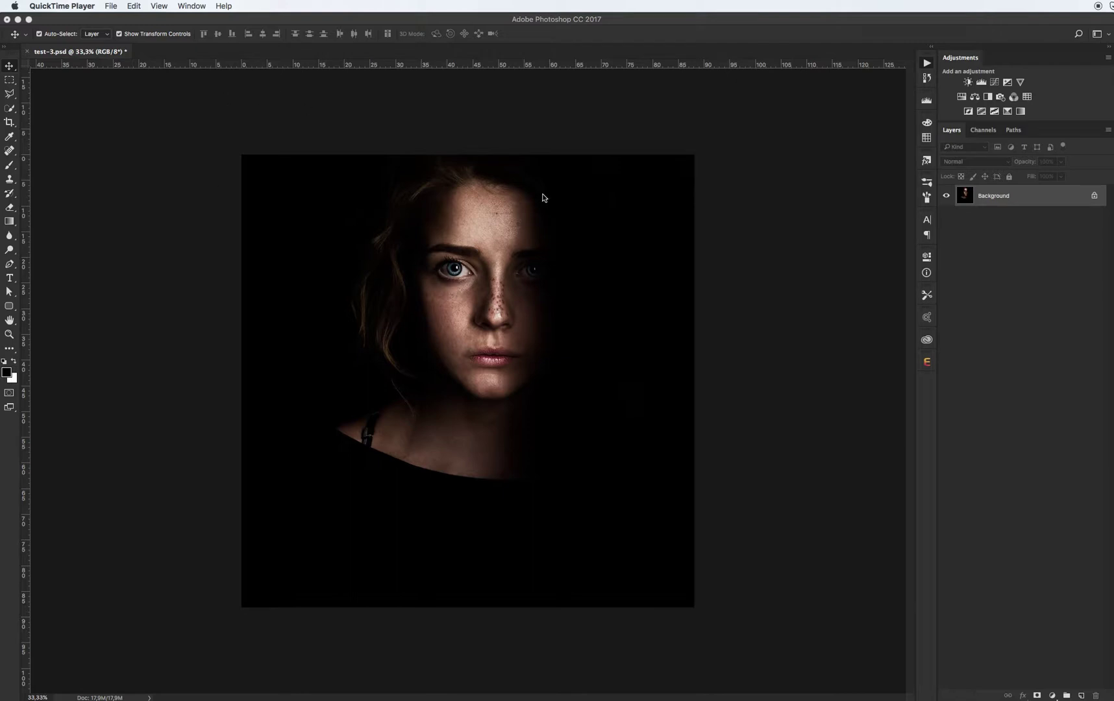
{"action": "left_click", "coordinate": [139, 106]}
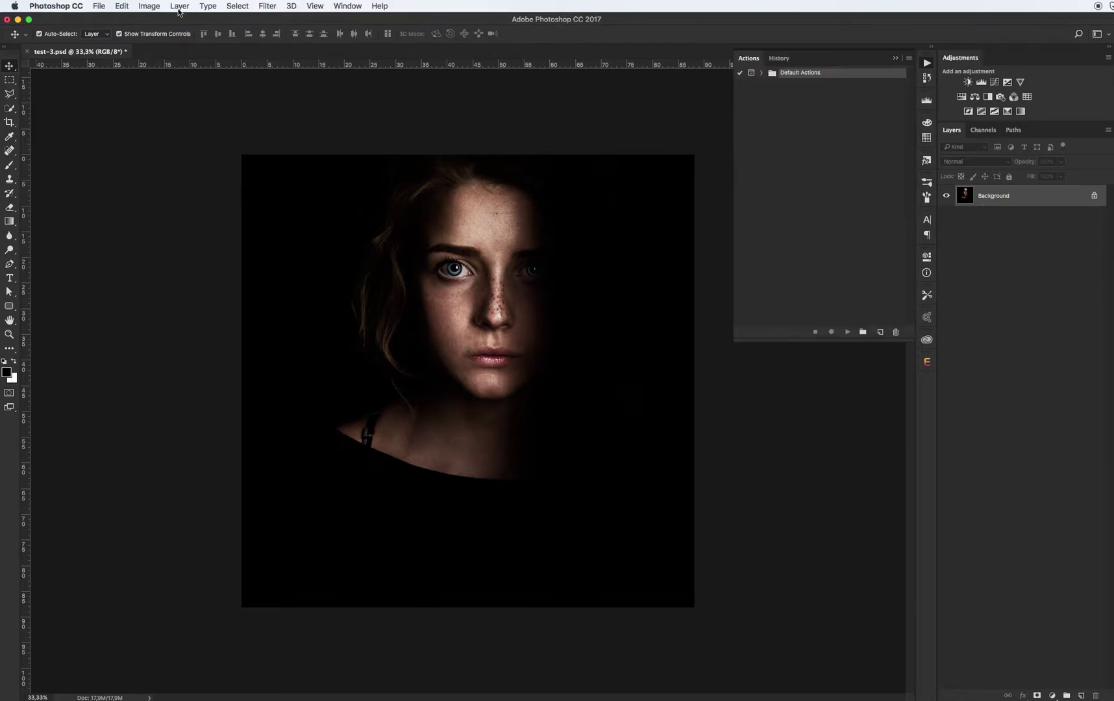
{"action": "left_click", "coordinate": [148, 6]}
{"action": "mouse_move", "coordinate": [182, 25]}
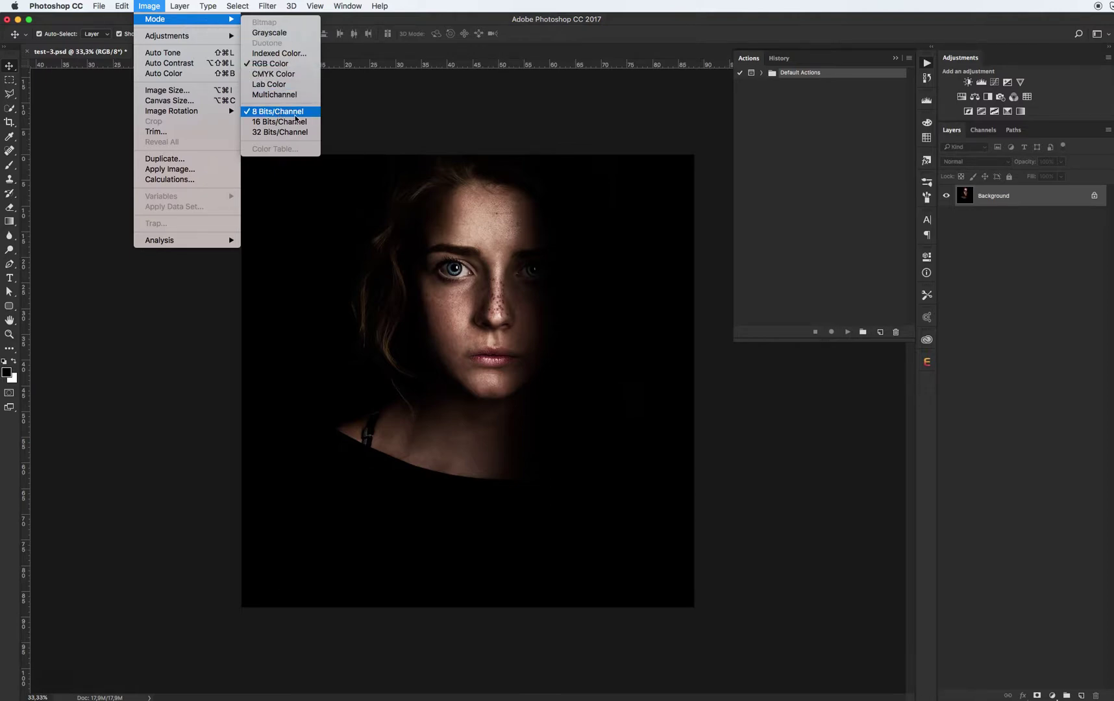
{"action": "left_click", "coordinate": [295, 114]}
{"action": "key", "text": "super+alt+i"}
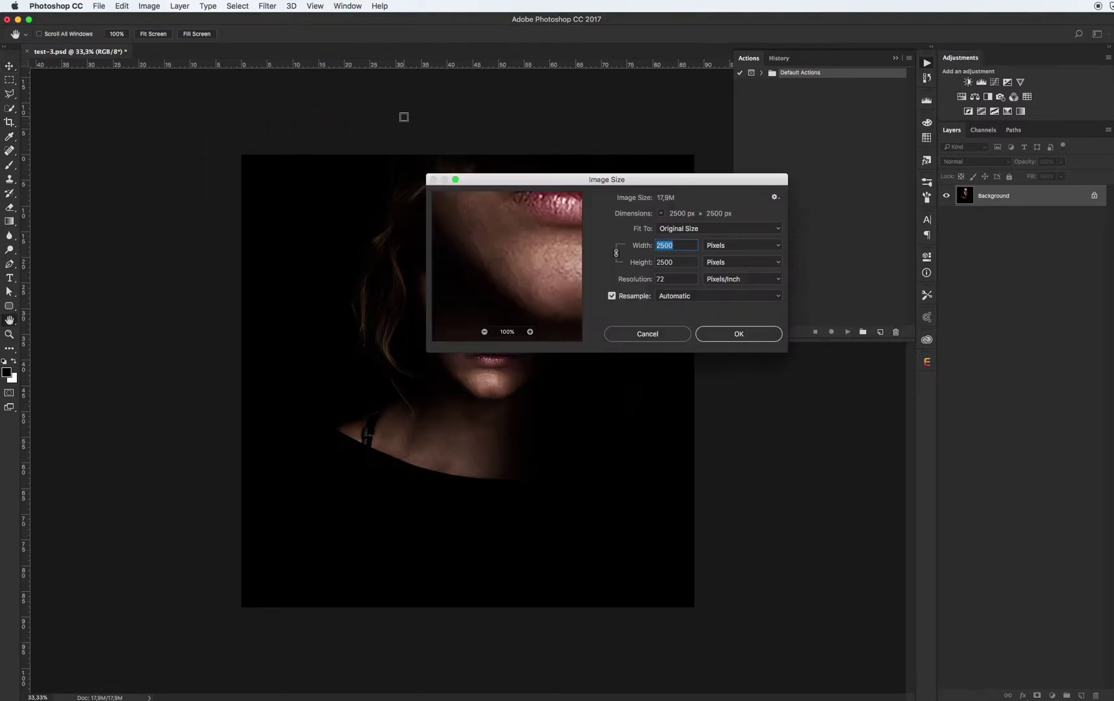
{"action": "left_click_drag", "start_coordinate": [542, 229], "coordinate": [555, 219]}
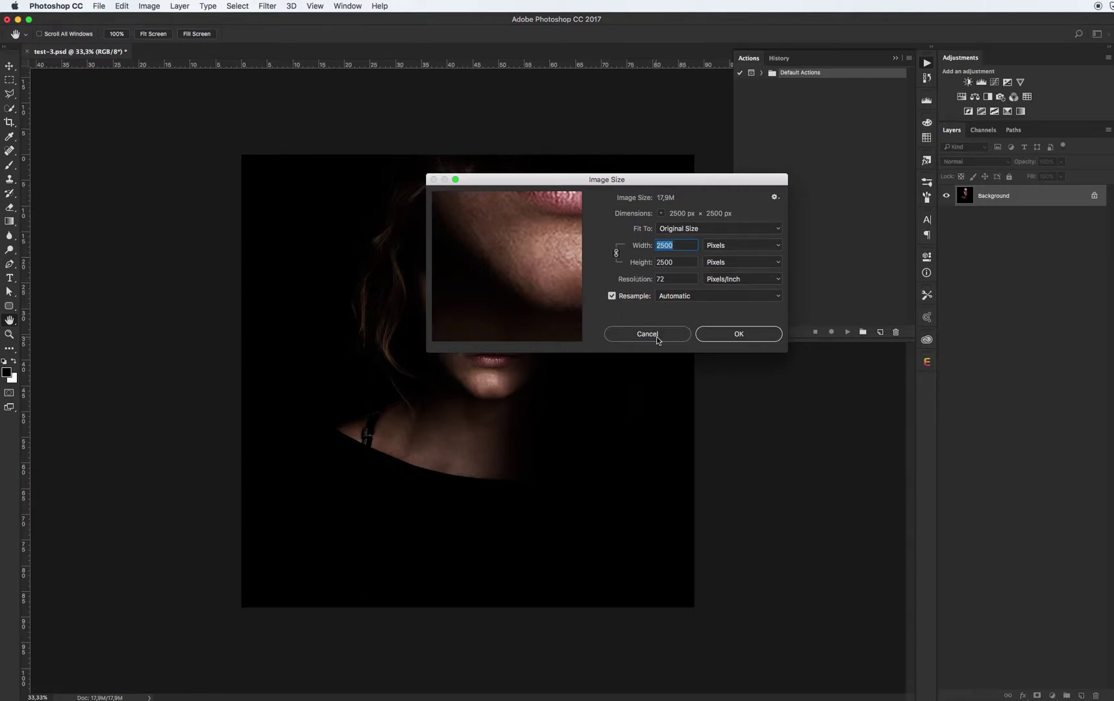
{"action": "left_click", "coordinate": [744, 338]}
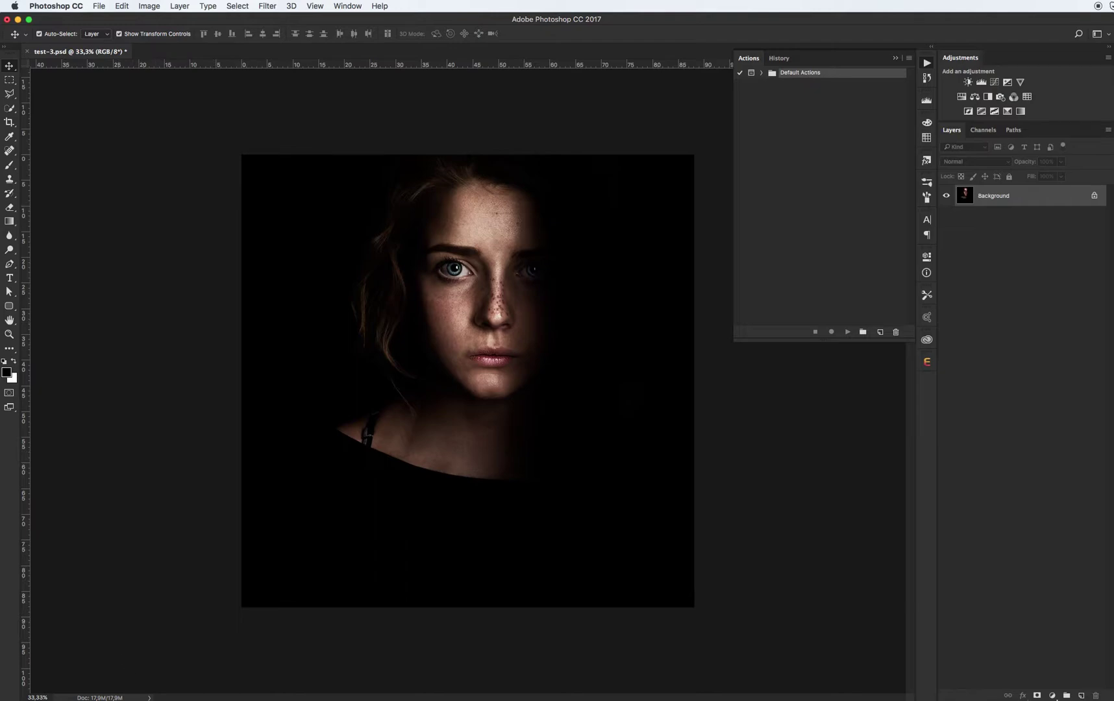
{"action": "key", "text": "super+Tab"}
{"action": "double_click", "coordinate": [173, 402]}
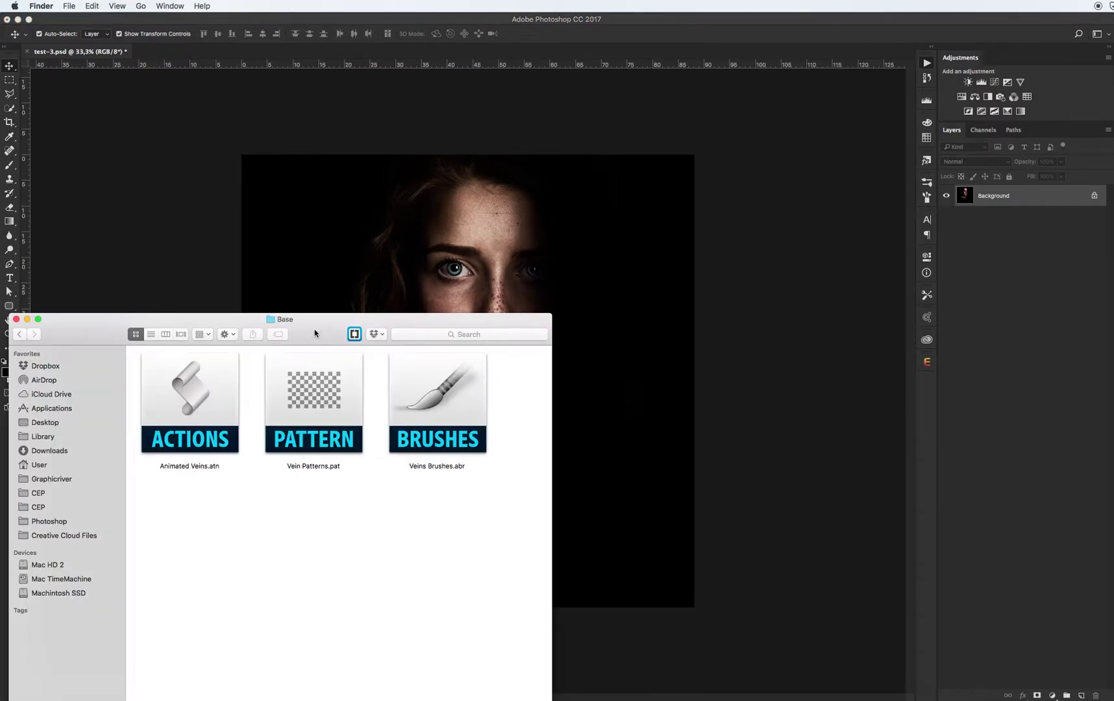
{"action": "left_click_drag", "start_coordinate": [314, 333], "coordinate": [319, 309]}
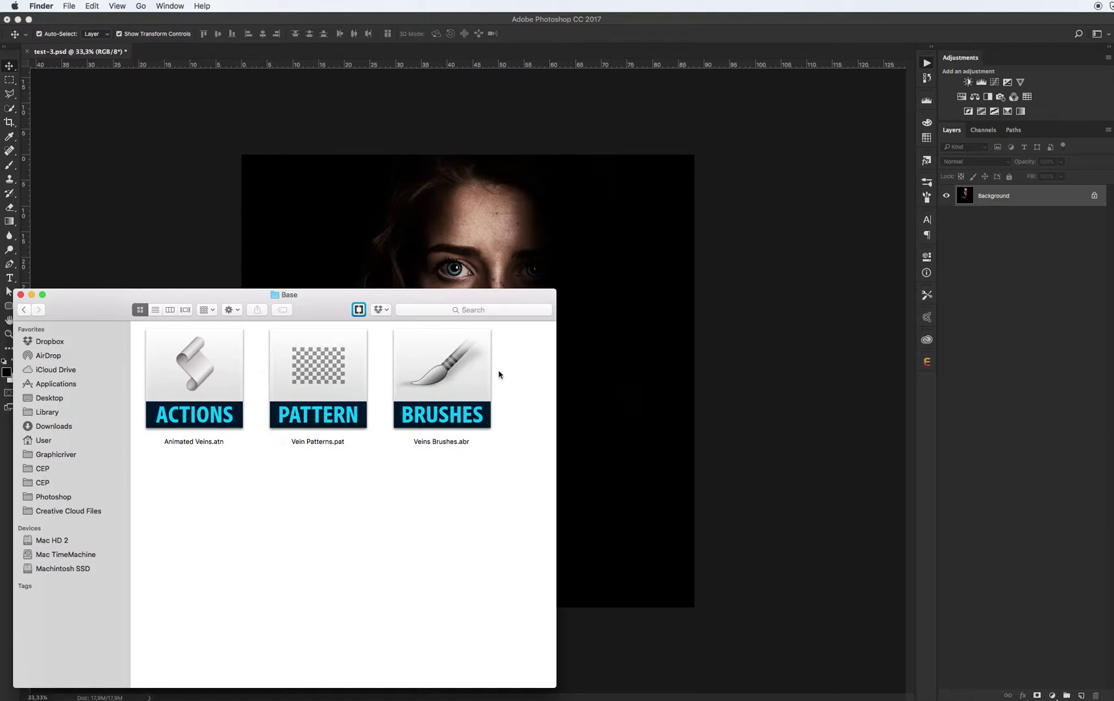
{"action": "left_click", "coordinate": [718, 256]}
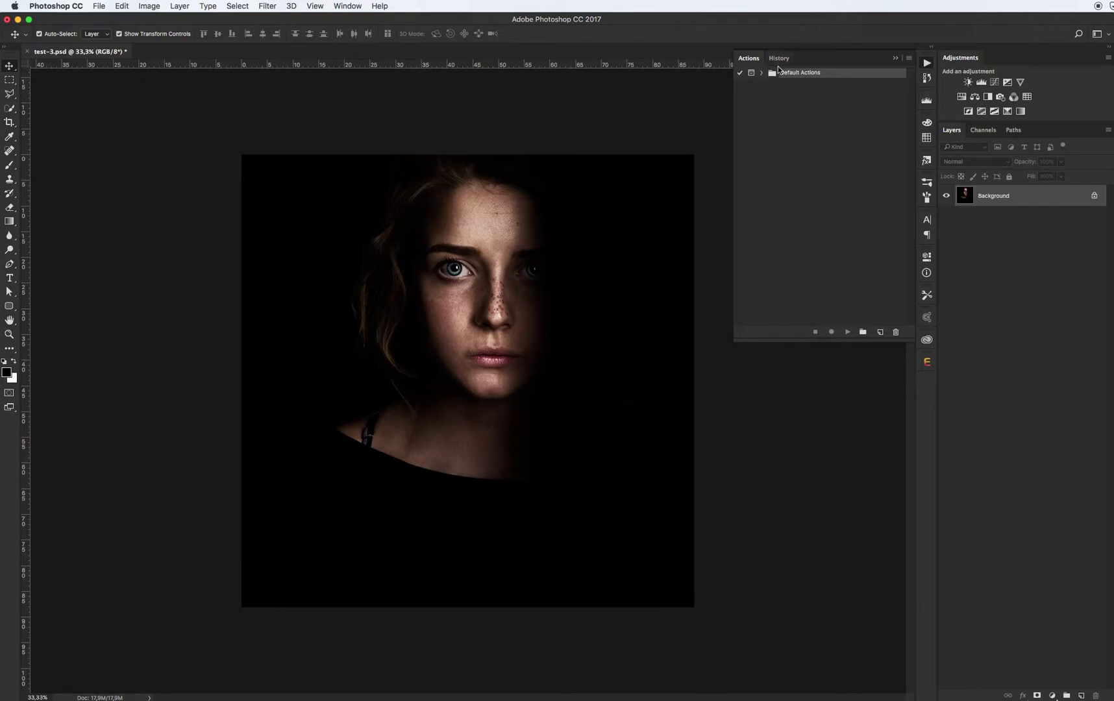
- Hide and then re-show the Actions panel from the Window menu
{"action": "left_click", "coordinate": [348, 7]}
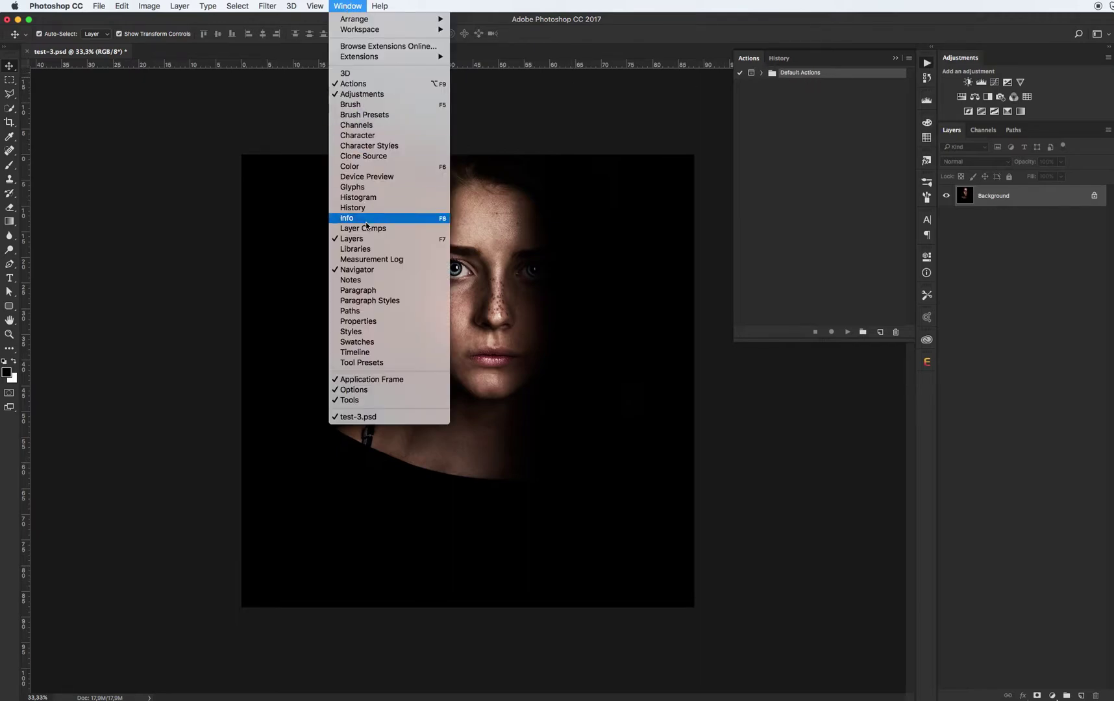
{"action": "left_click", "coordinate": [361, 84]}
{"action": "left_click", "coordinate": [348, 7]}
{"action": "left_click", "coordinate": [595, 126]}
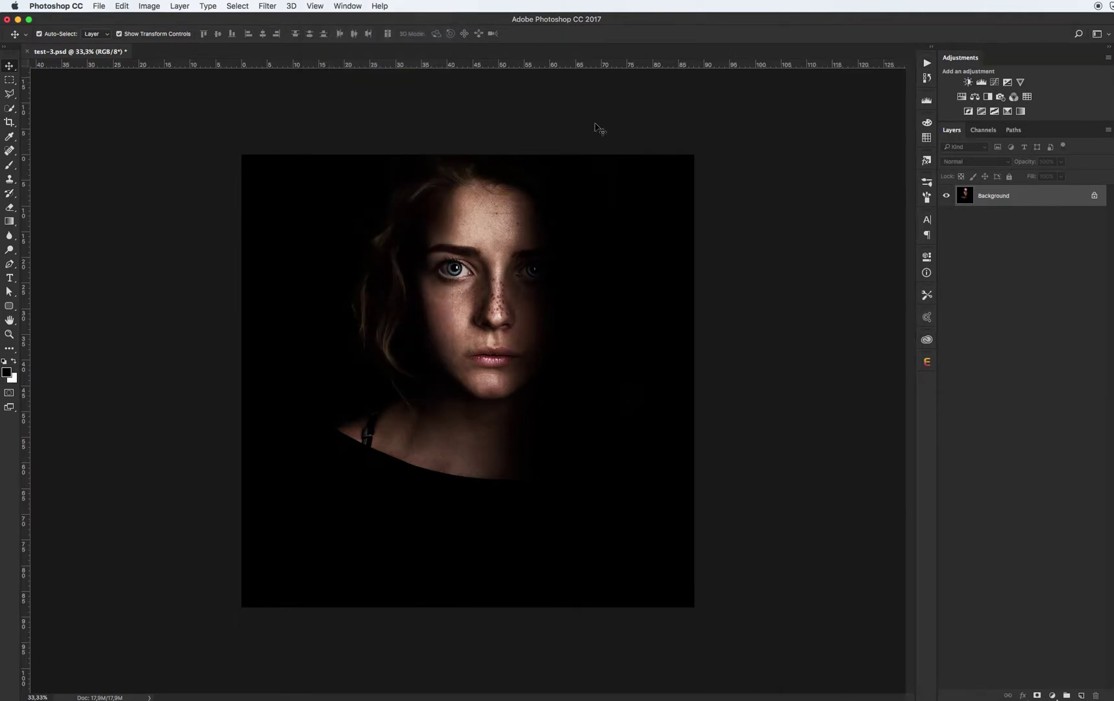
- Load the Animated Veins.atn action set so it appears below Default Actions
{"action": "left_click", "coordinate": [910, 60]}
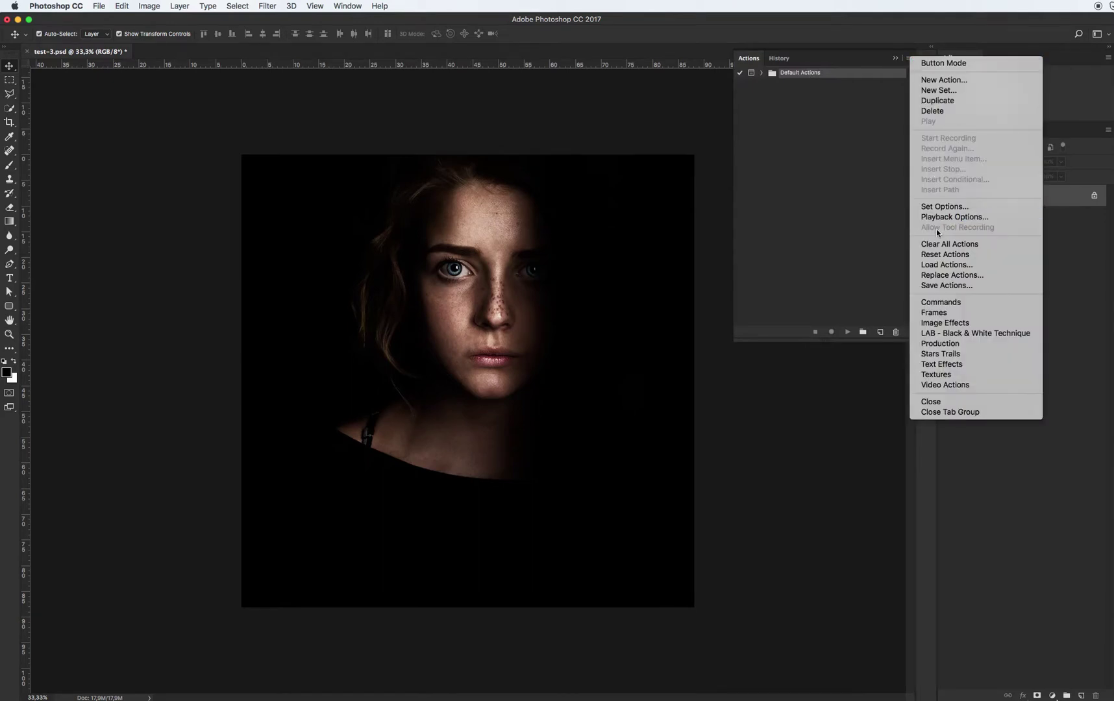
{"action": "left_click", "coordinate": [949, 266]}
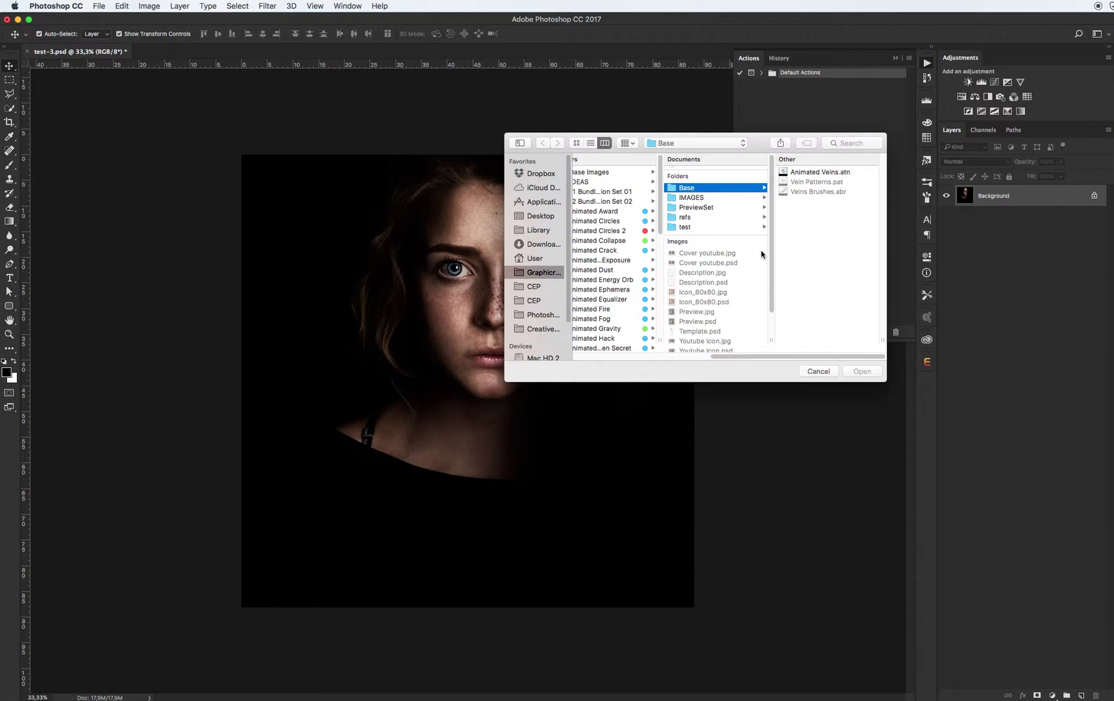
{"action": "left_click", "coordinate": [813, 173]}
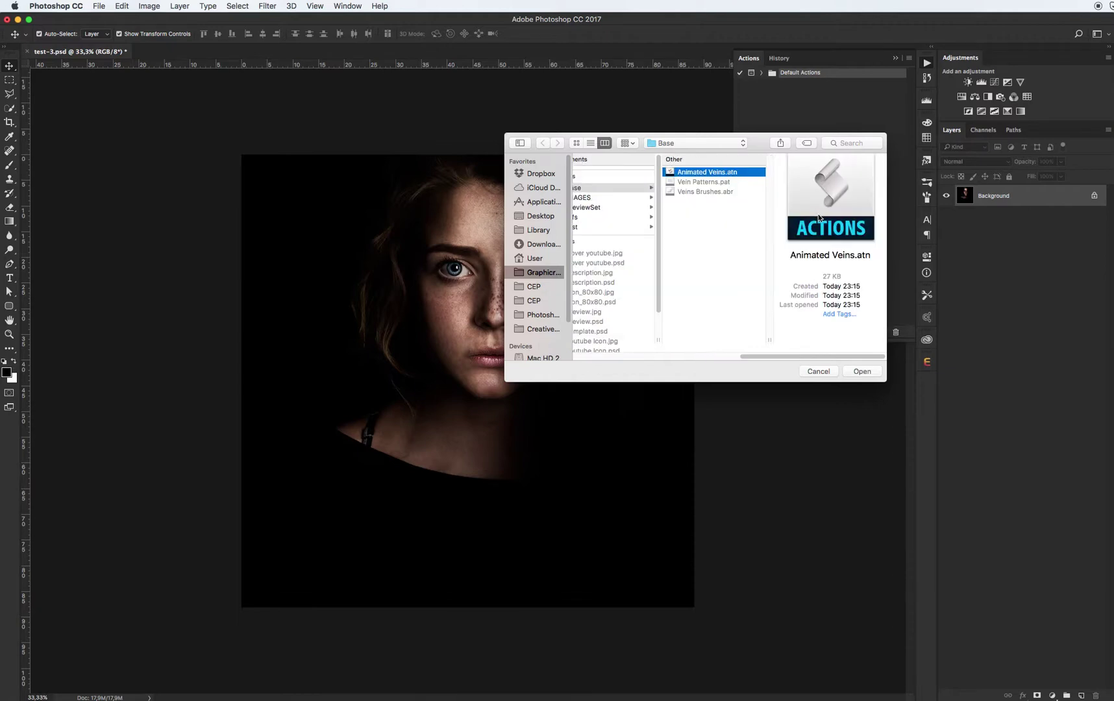
{"action": "left_click", "coordinate": [862, 371]}
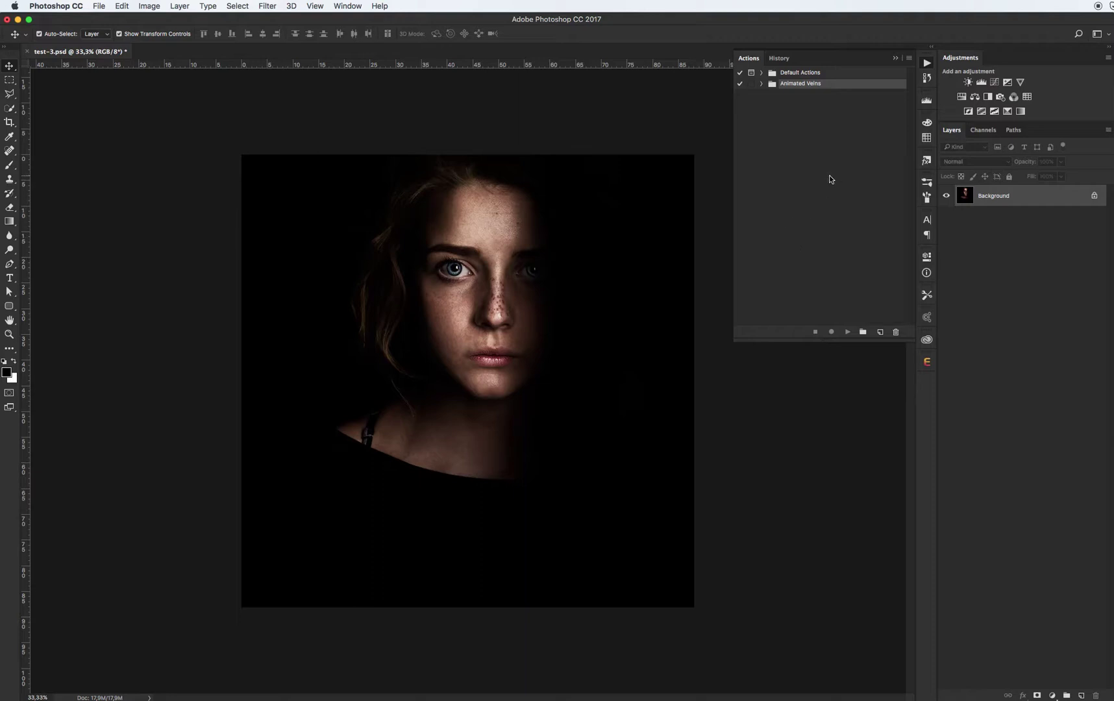
- Open the Brush Presets panel and dismiss its panel menu without choosing anything
{"action": "left_click", "coordinate": [926, 182]}
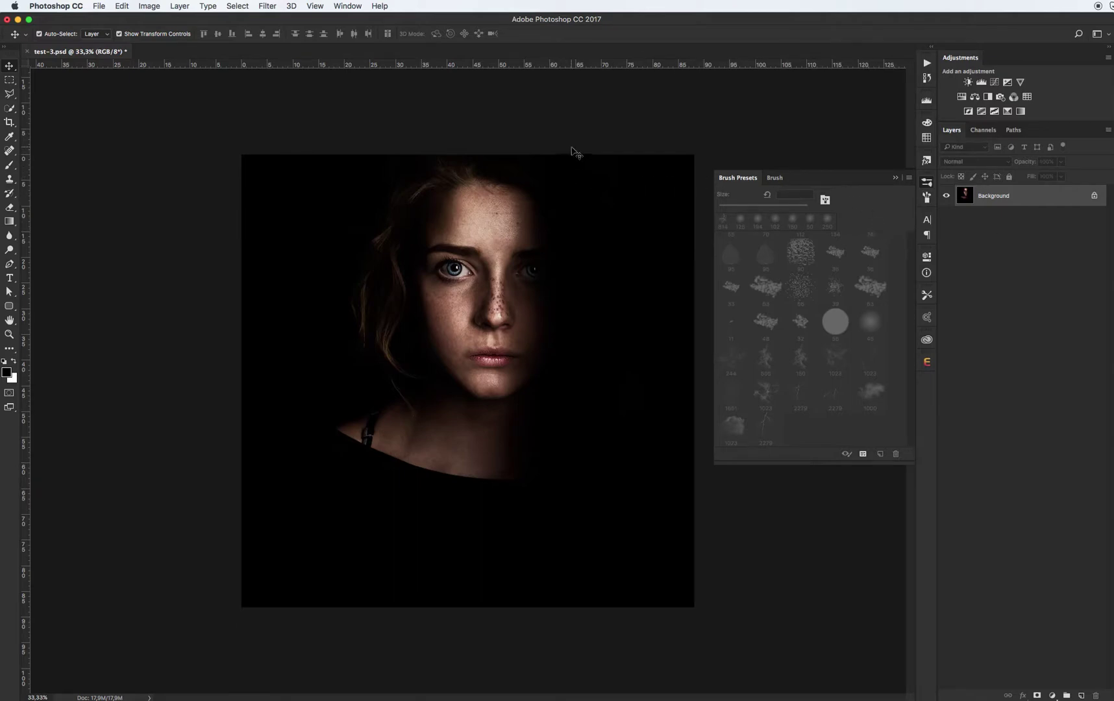
{"action": "left_click", "coordinate": [910, 178]}
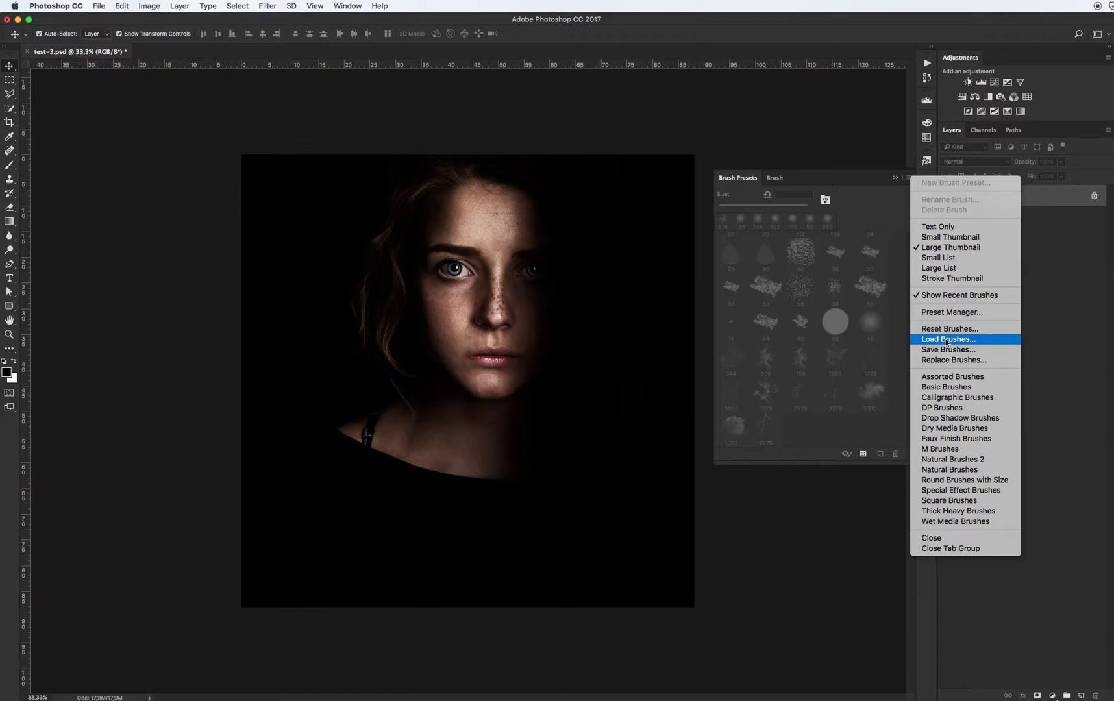
{"action": "left_click", "coordinate": [159, 165]}
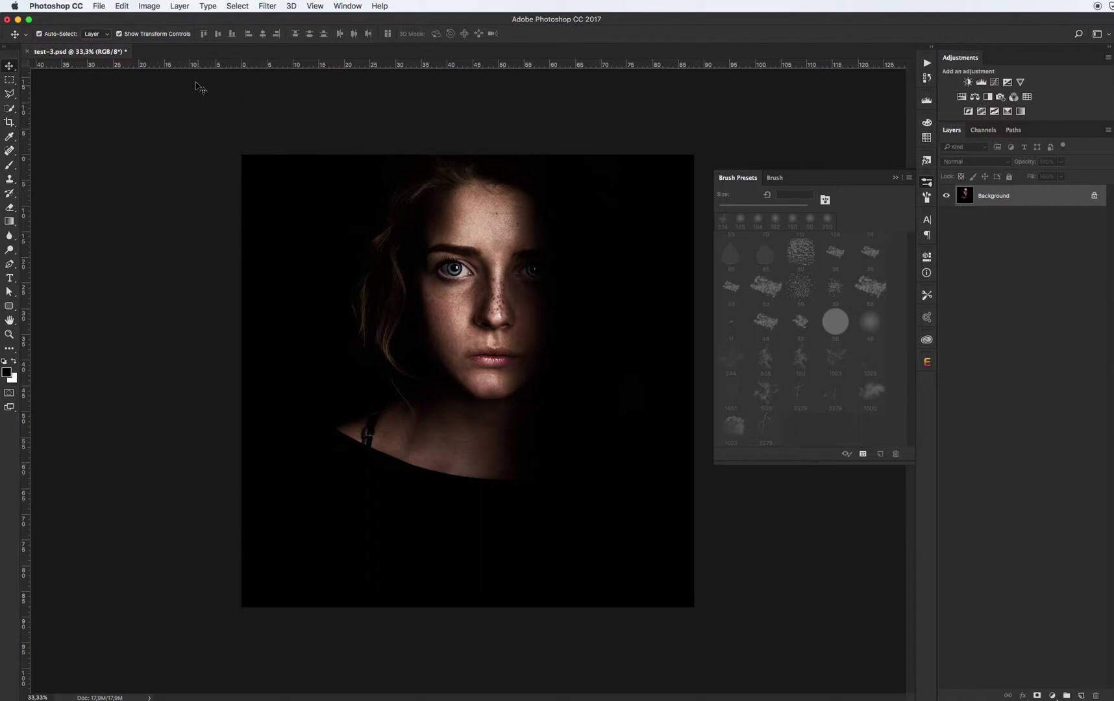
- Load the Veins Brushes.abr brush presets through the Preset Manager
{"action": "left_click", "coordinate": [146, 8]}
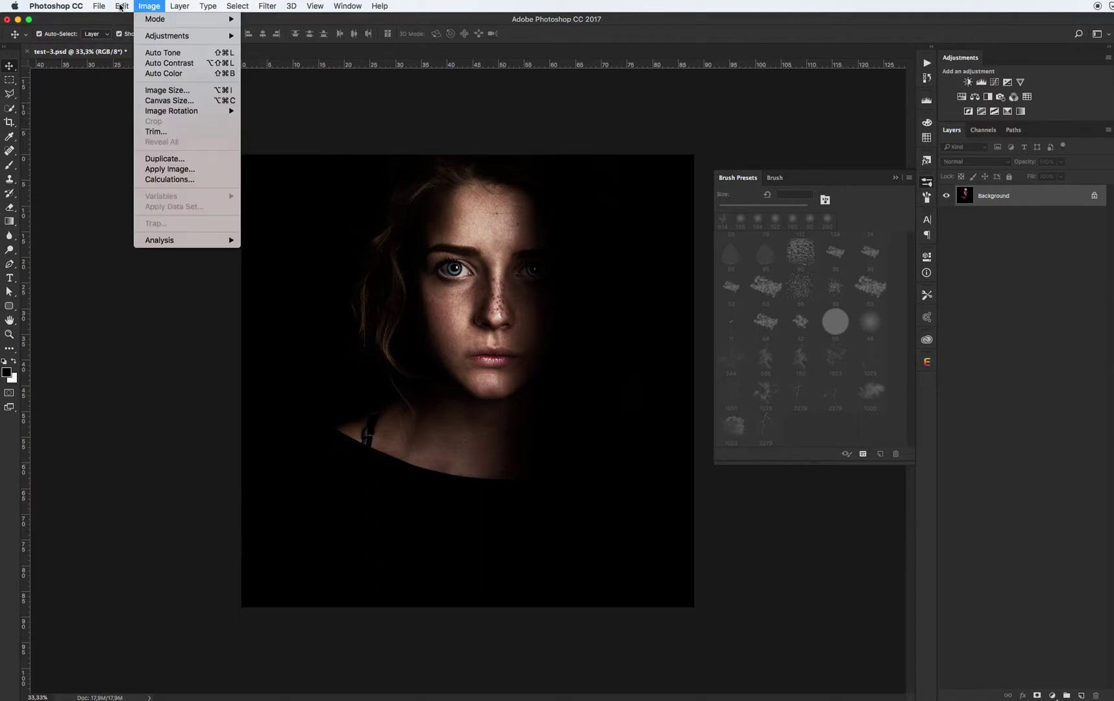
{"action": "mouse_move", "coordinate": [122, 6]}
{"action": "mouse_move", "coordinate": [143, 355]}
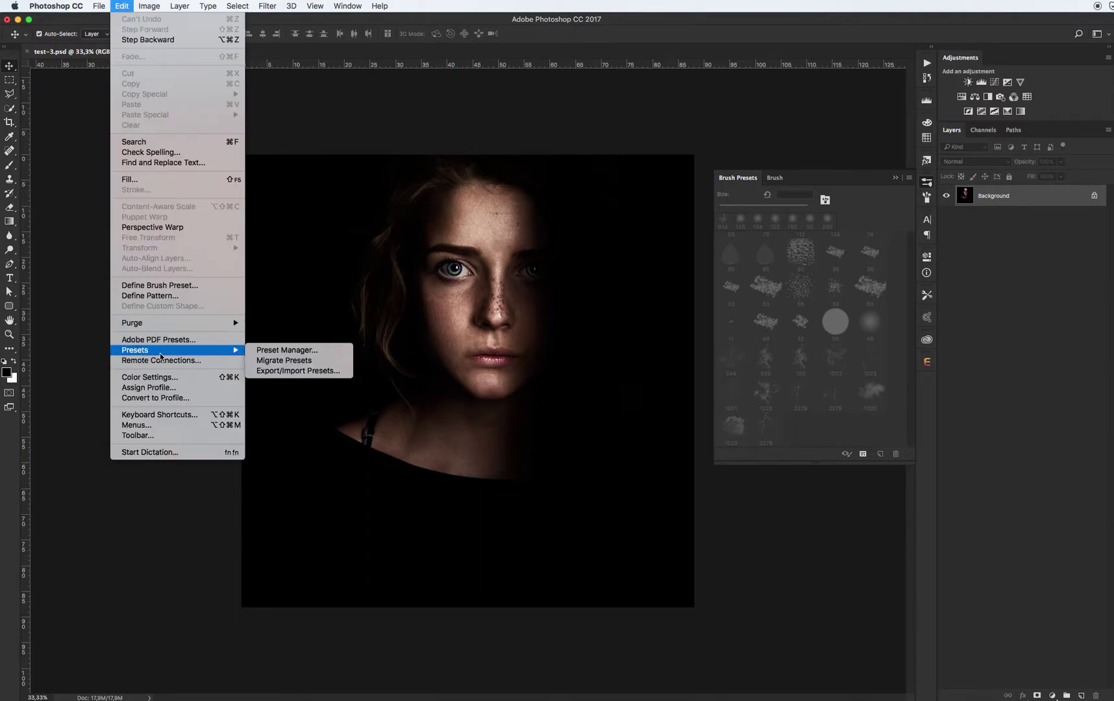
{"action": "left_click", "coordinate": [270, 352]}
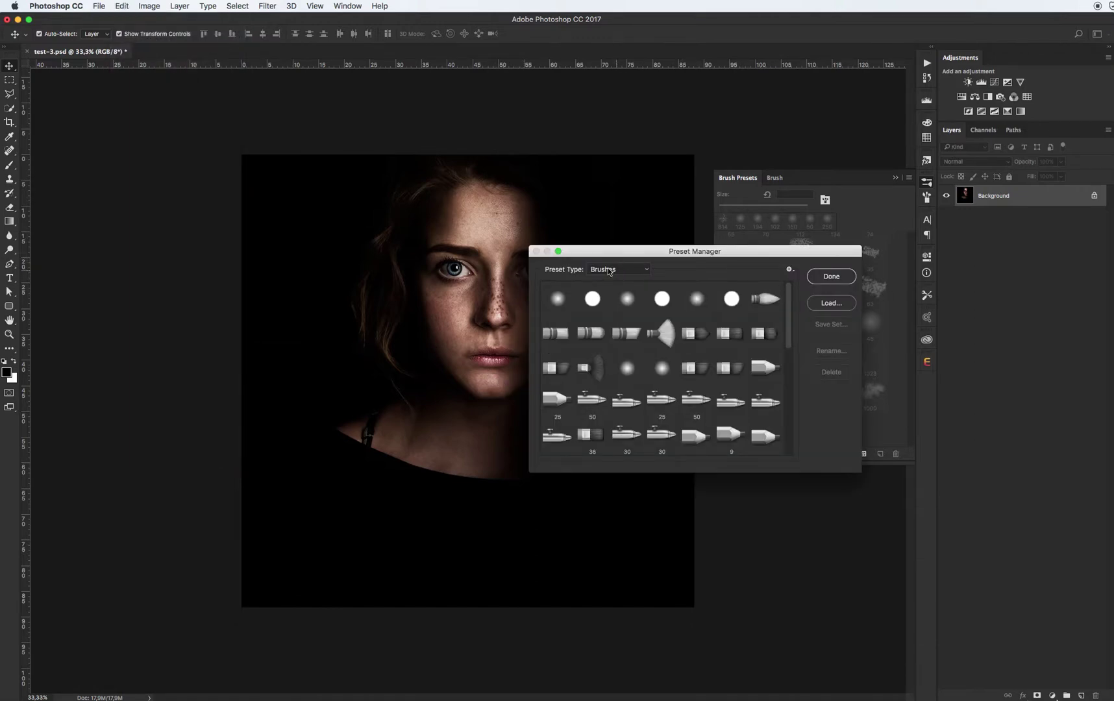
{"action": "left_click", "coordinate": [831, 305]}
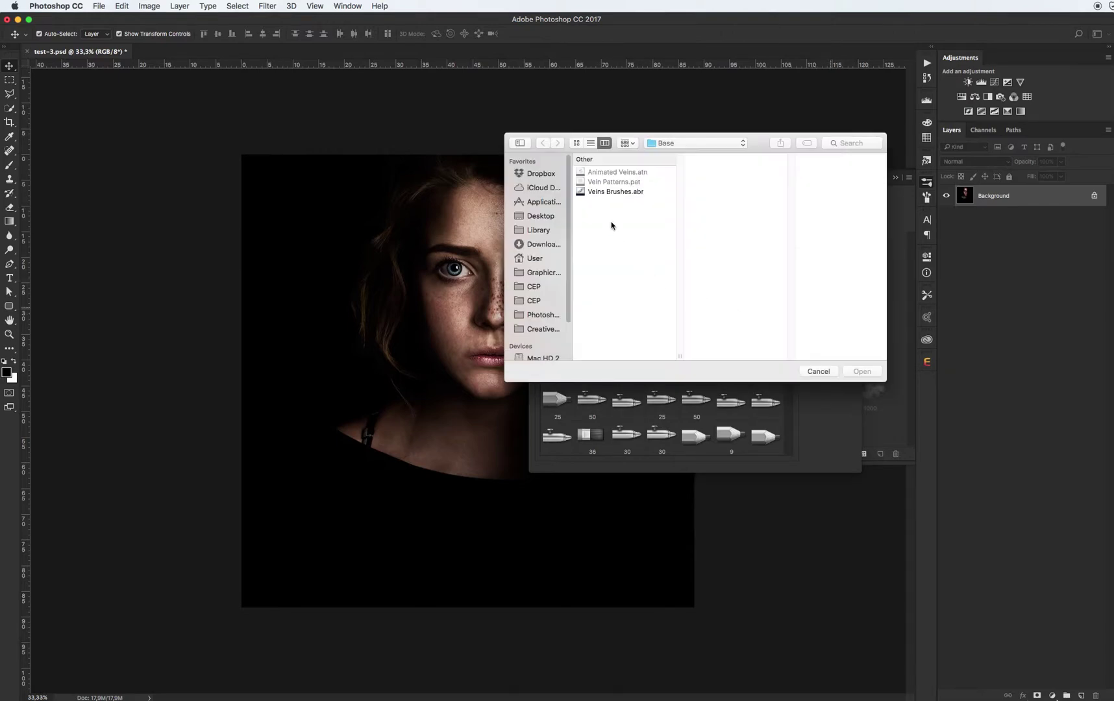
{"action": "left_click", "coordinate": [603, 190]}
{"action": "left_click", "coordinate": [862, 372]}
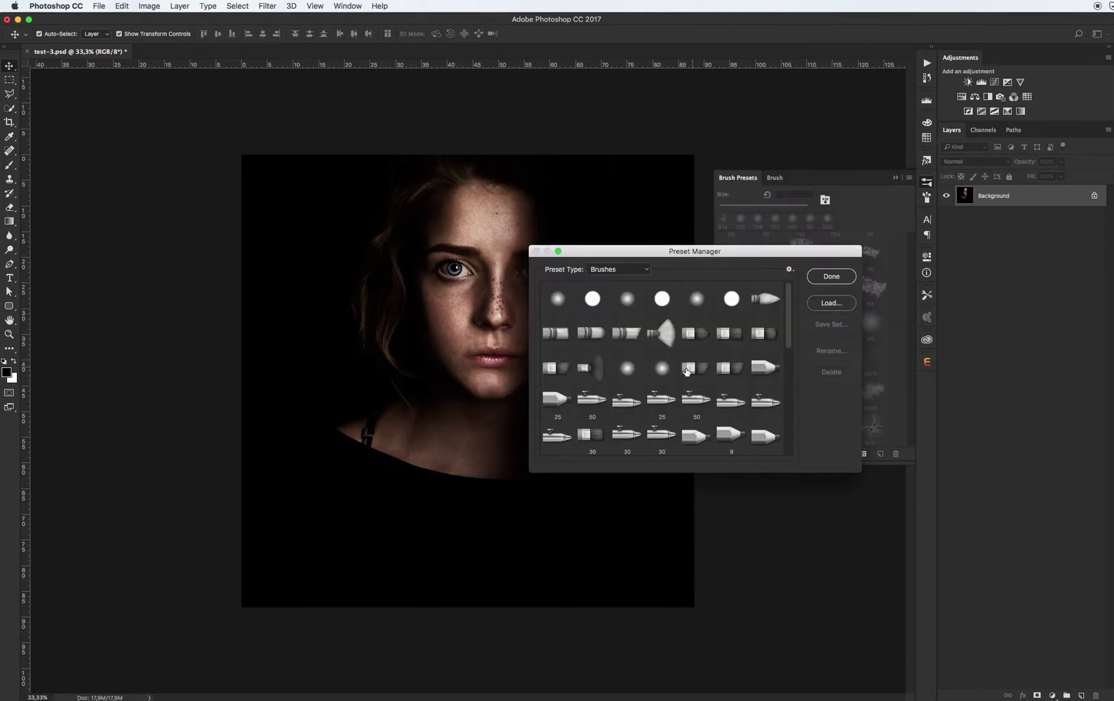
{"action": "left_click_drag", "start_coordinate": [787, 341], "coordinate": [785, 433]}
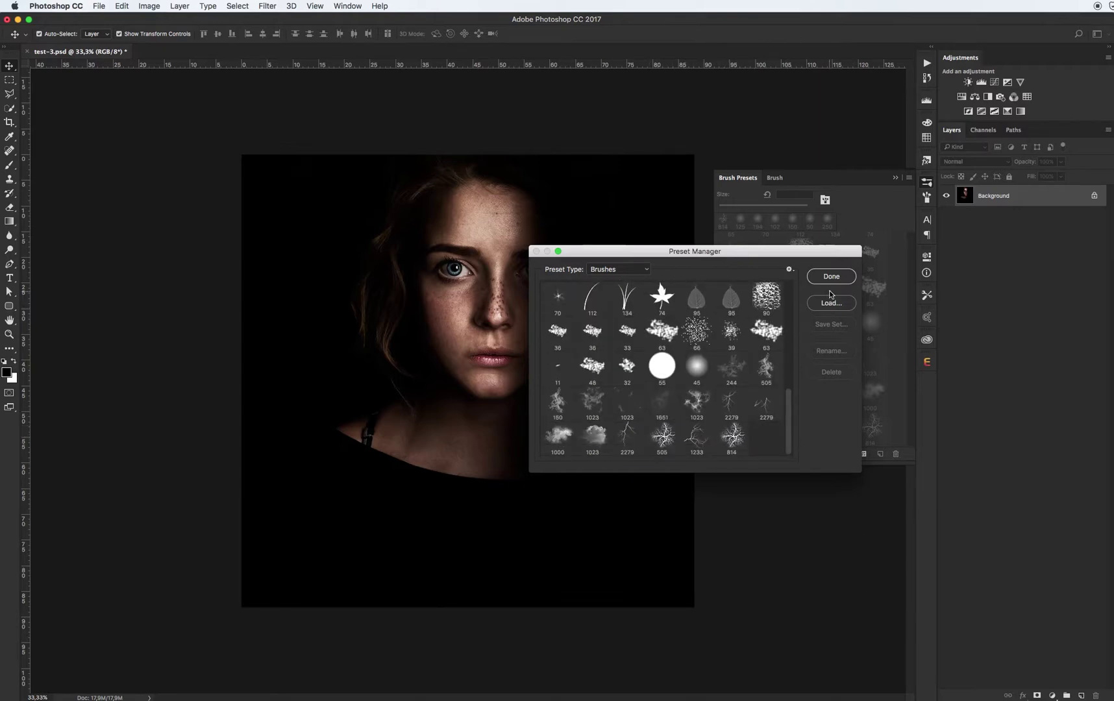
- Switch the Preset Manager to Patterns, load Vein Patterns.pat, and close it
{"action": "left_click", "coordinate": [628, 270]}
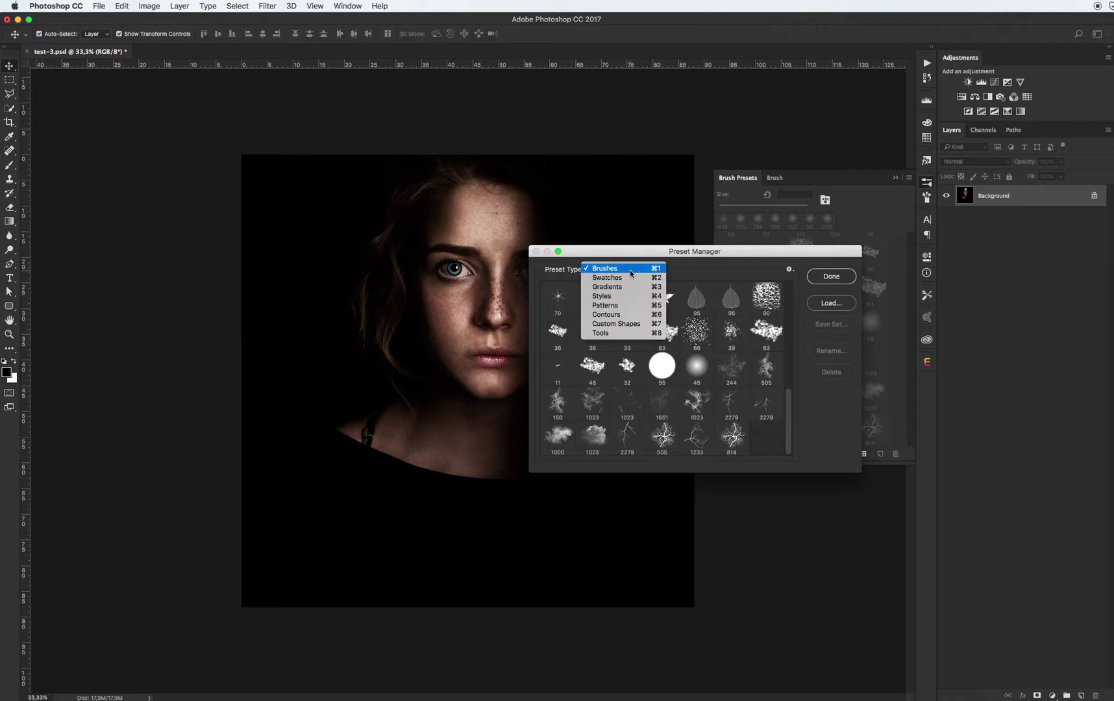
{"action": "left_click", "coordinate": [617, 311]}
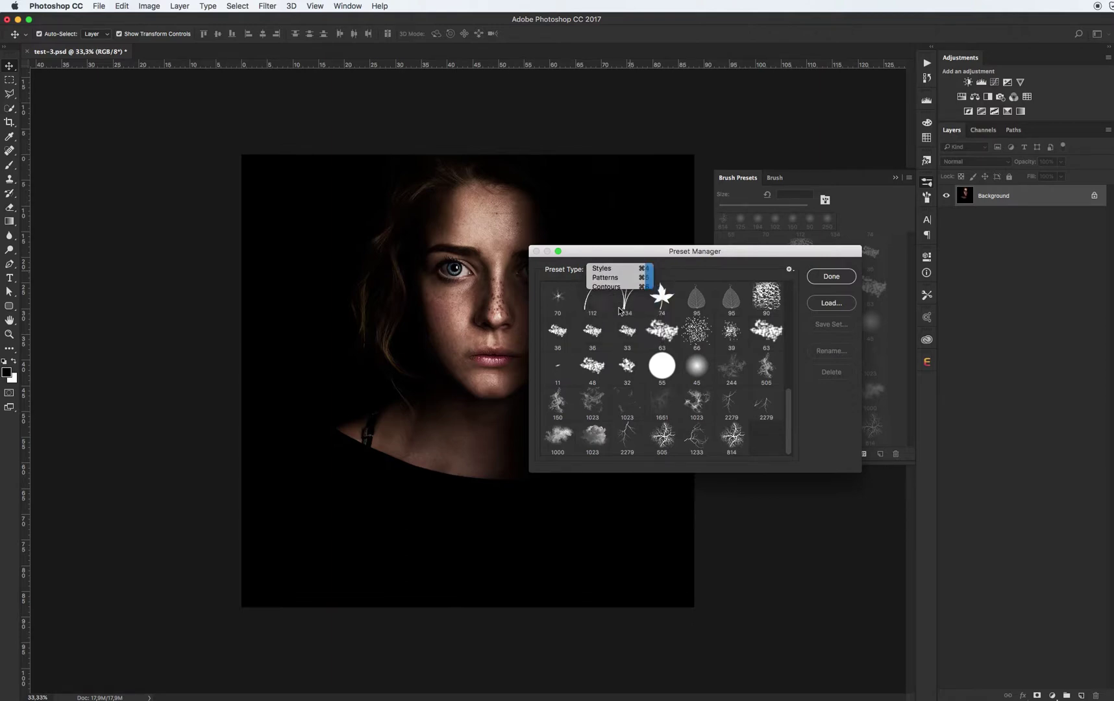
{"action": "left_click", "coordinate": [832, 303]}
{"action": "left_click", "coordinate": [612, 183]}
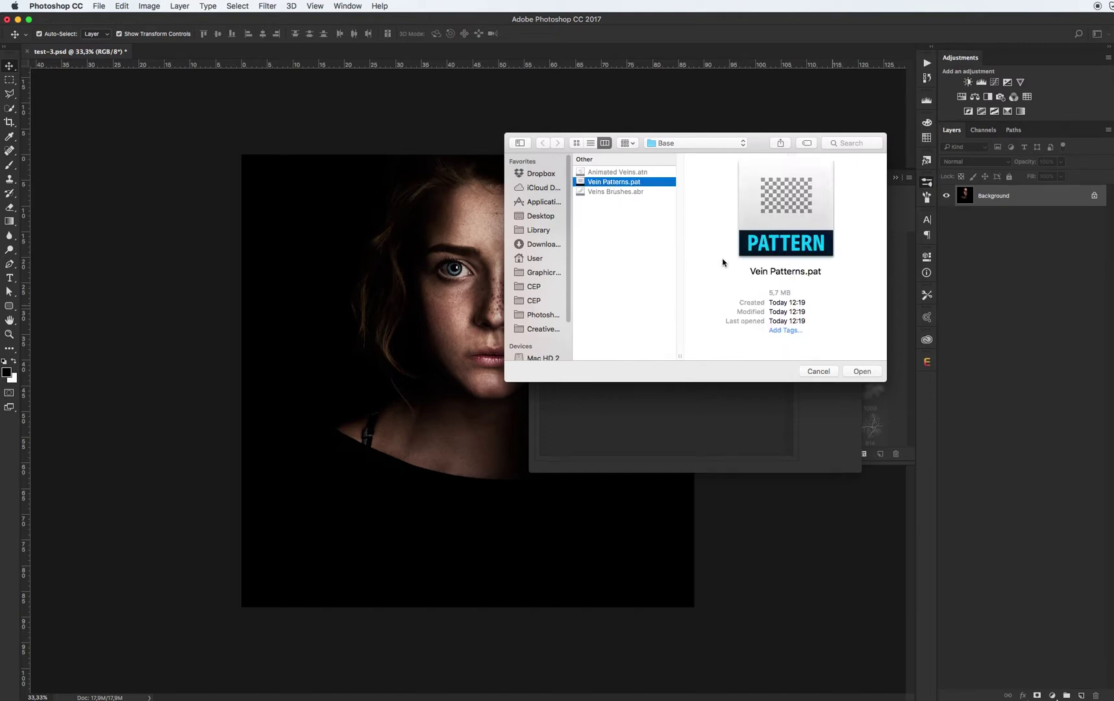
{"action": "left_click", "coordinate": [861, 371]}
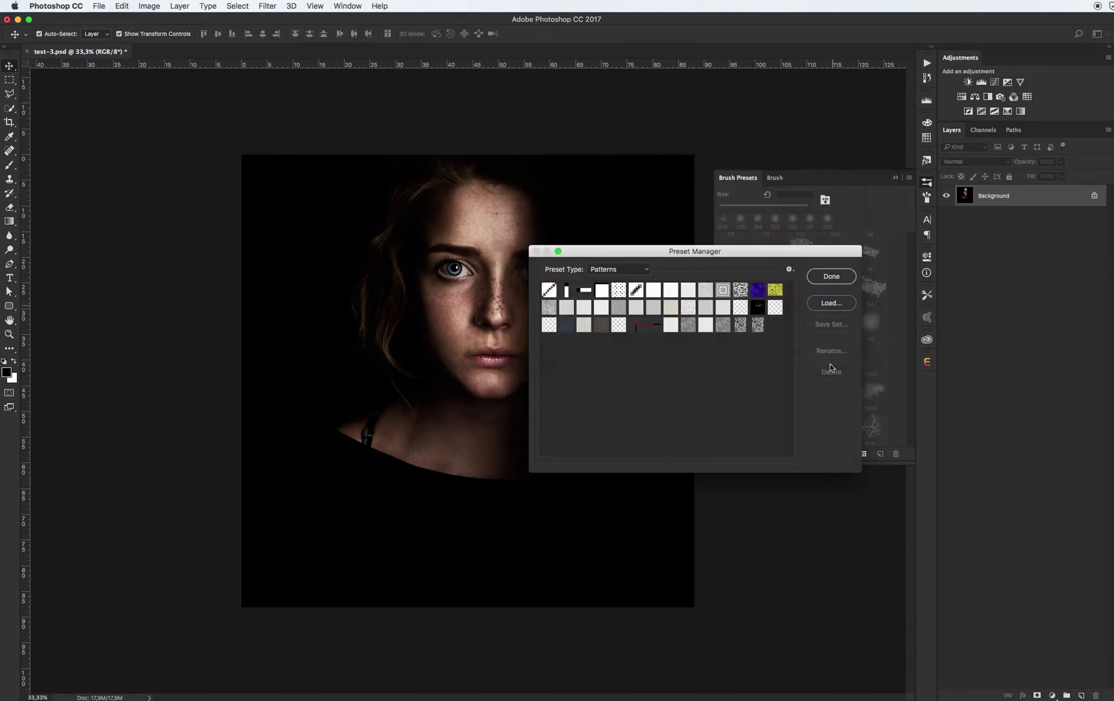
{"action": "left_click", "coordinate": [833, 278]}
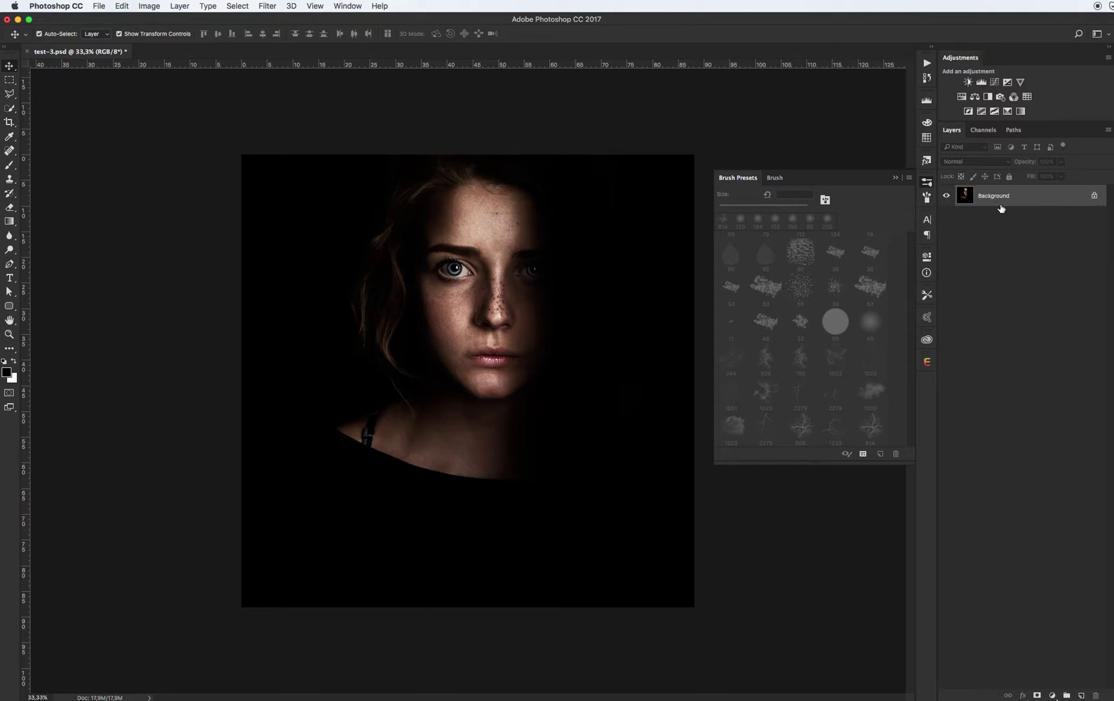
{"action": "left_click", "coordinate": [1094, 196]}
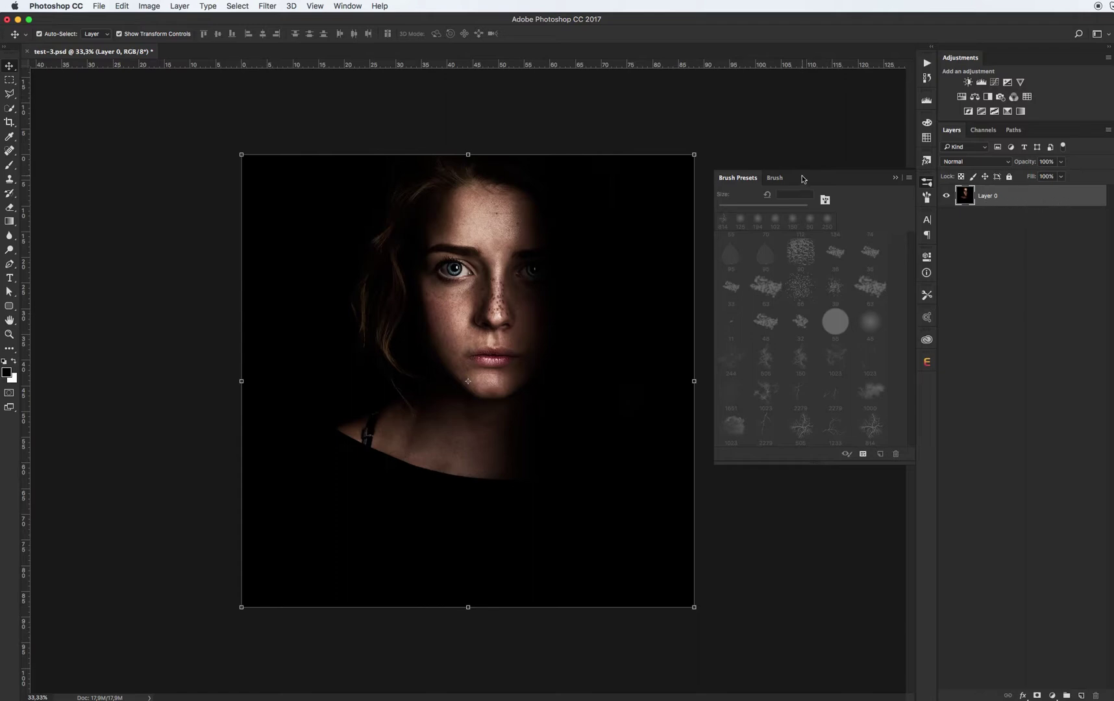
{"action": "left_click", "coordinate": [177, 7]}
{"action": "mouse_move", "coordinate": [184, 20]}
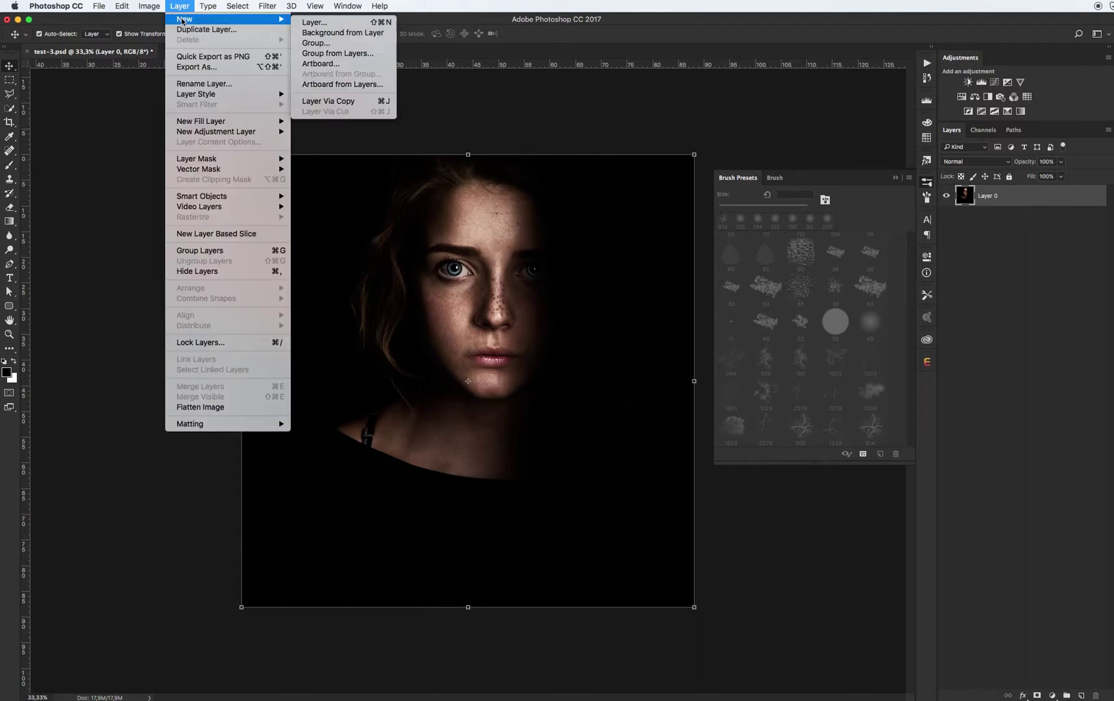
{"action": "left_click", "coordinate": [346, 34]}
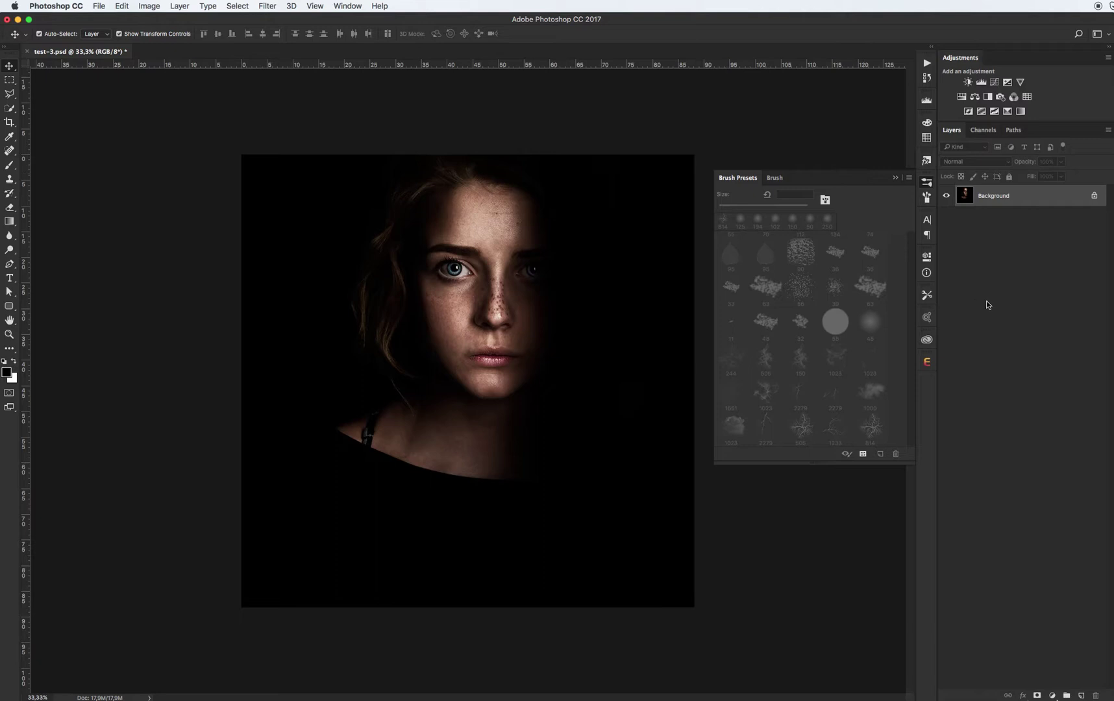
- Add a new empty layer above the Background named 'brush'
{"action": "left_click", "coordinate": [1081, 695]}
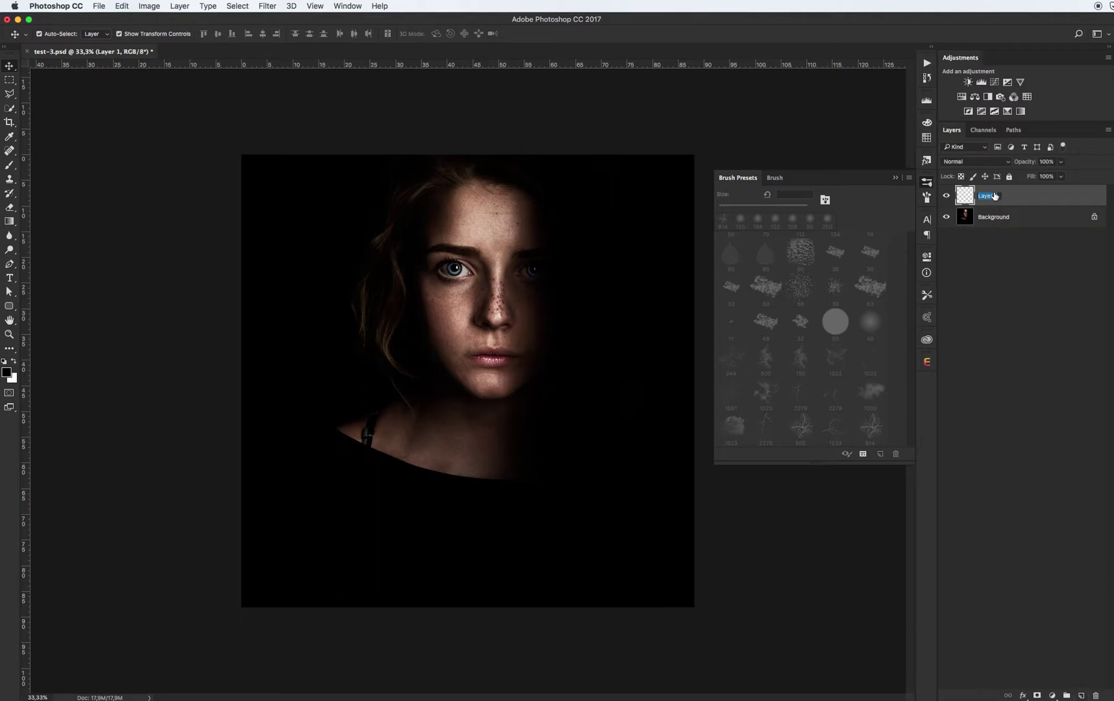
{"action": "type", "text": "brush"}
{"action": "key", "text": "Return"}
- Pick a fully saturated bright green in the foreground Color Picker
{"action": "left_click", "coordinate": [5, 375]}
{"action": "left_click_drag", "start_coordinate": [844, 396], "coordinate": [906, 354]}
{"action": "left_click", "coordinate": [918, 448]}
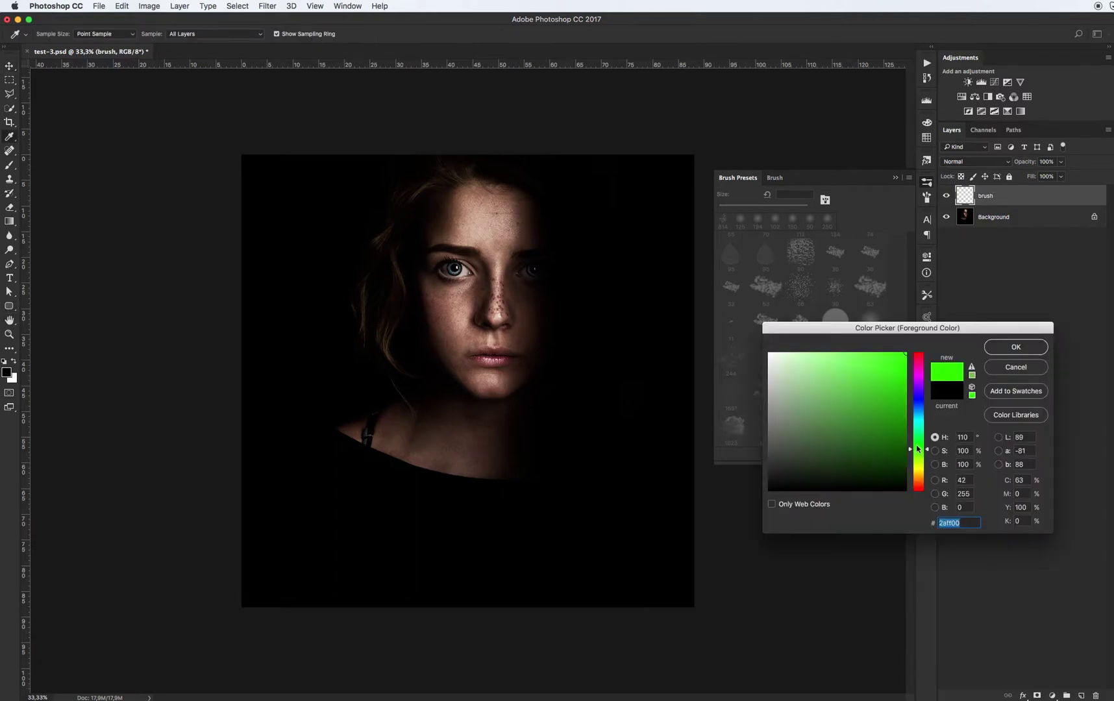
{"action": "left_click_drag", "start_coordinate": [917, 448], "coordinate": [917, 445]}
- Confirm green as foreground and set a soft round 45 px brush enlarged to about 78 px
{"action": "left_click", "coordinate": [993, 349]}
{"action": "key", "text": "v"}
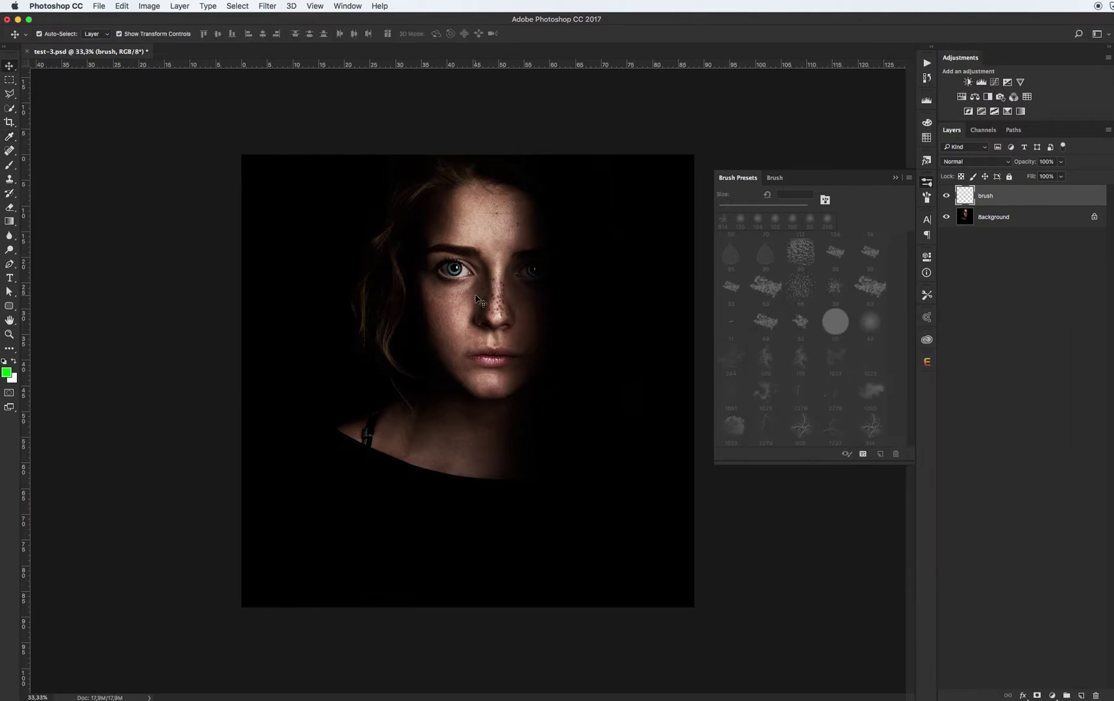
{"action": "key", "text": "b"}
{"action": "right_click", "coordinate": [482, 283]}
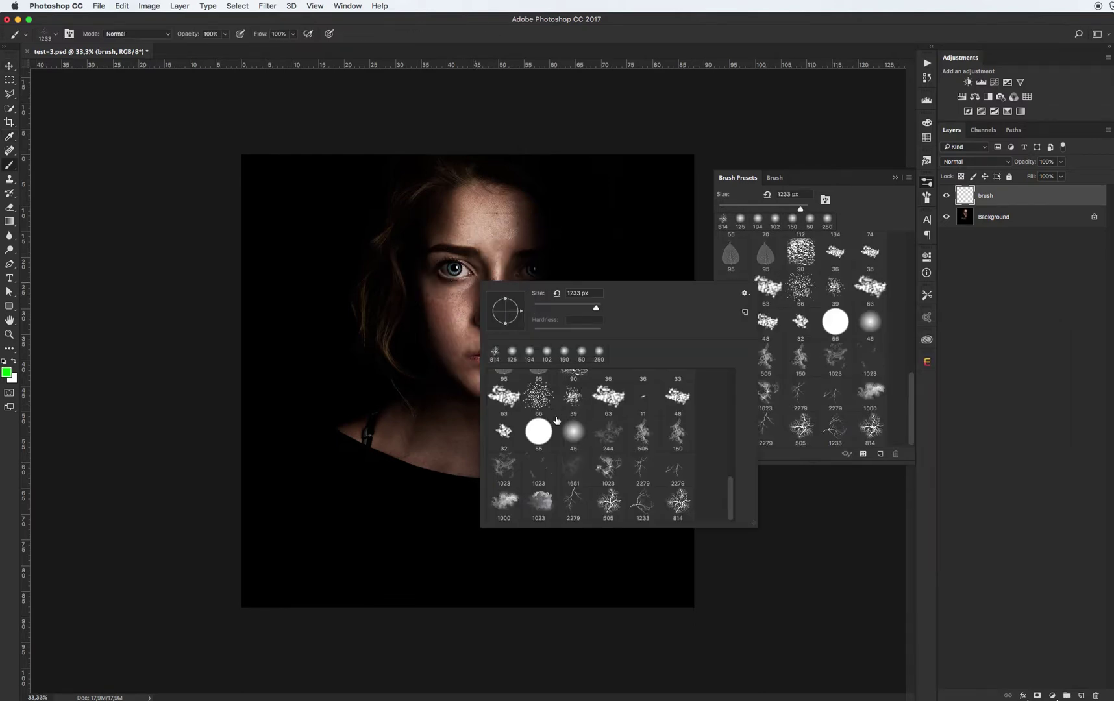
{"action": "left_click", "coordinate": [572, 433]}
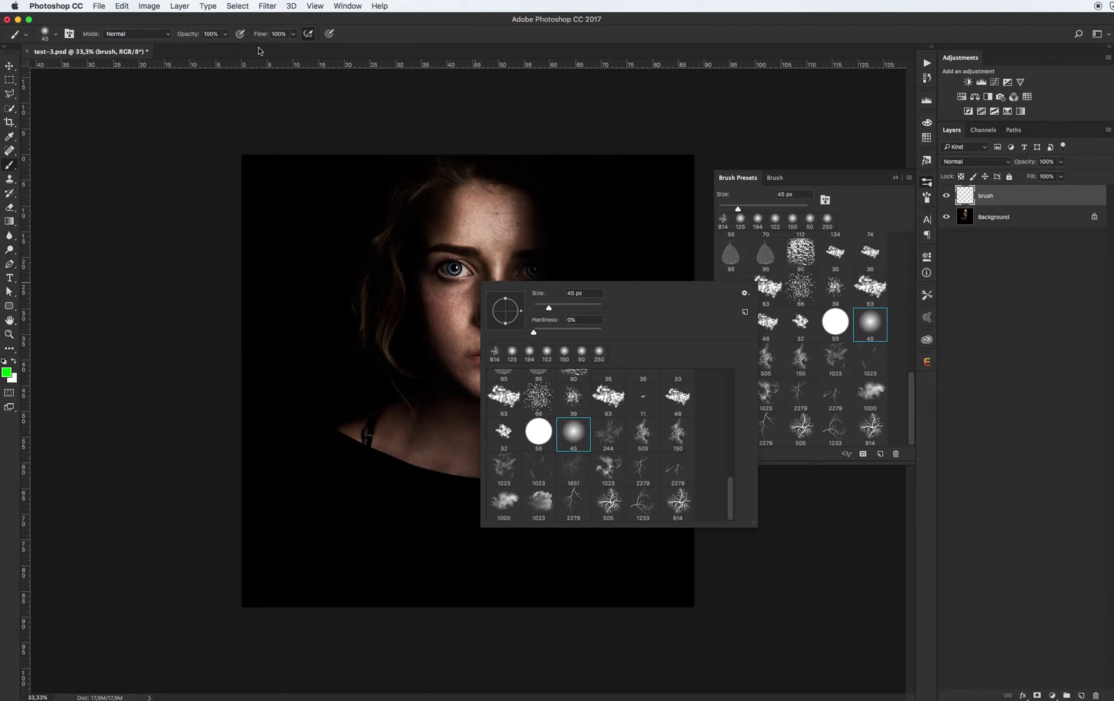
{"action": "key", "text": "Return"}
{"action": "right_click", "coordinate": [484, 221]}
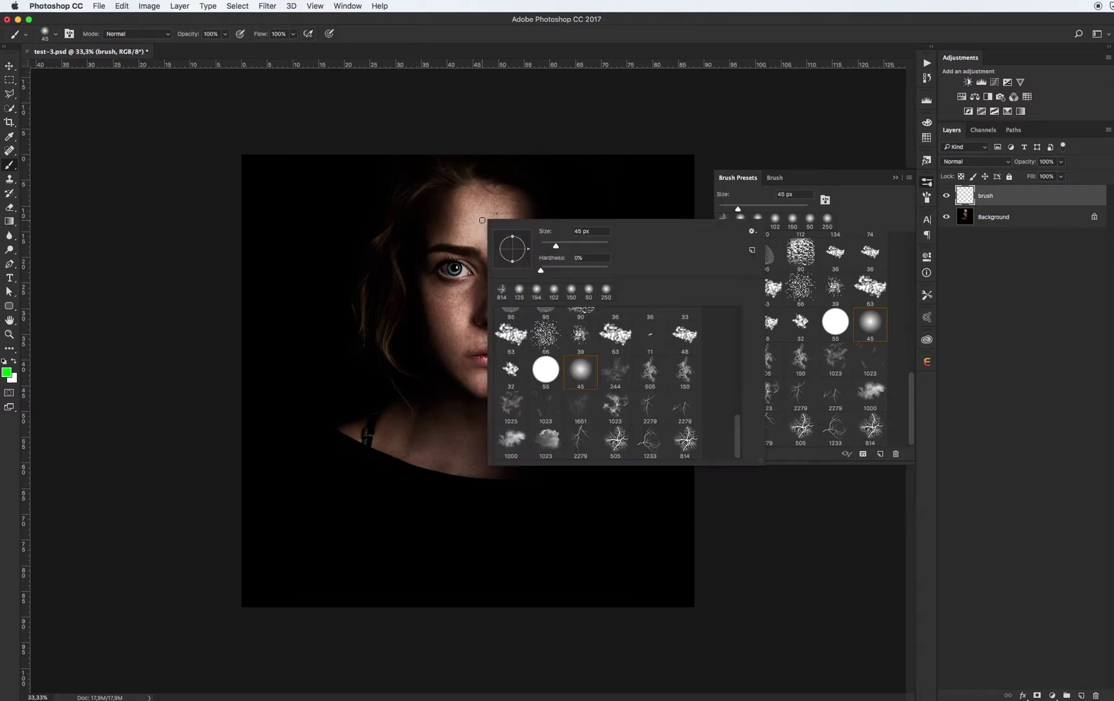
{"action": "left_click_drag", "start_coordinate": [557, 246], "coordinate": [581, 246]}
- Paint green over the left cheek from under the eye to the jaw, sizing the brush 90–200 px
{"action": "left_click", "coordinate": [455, 299]}
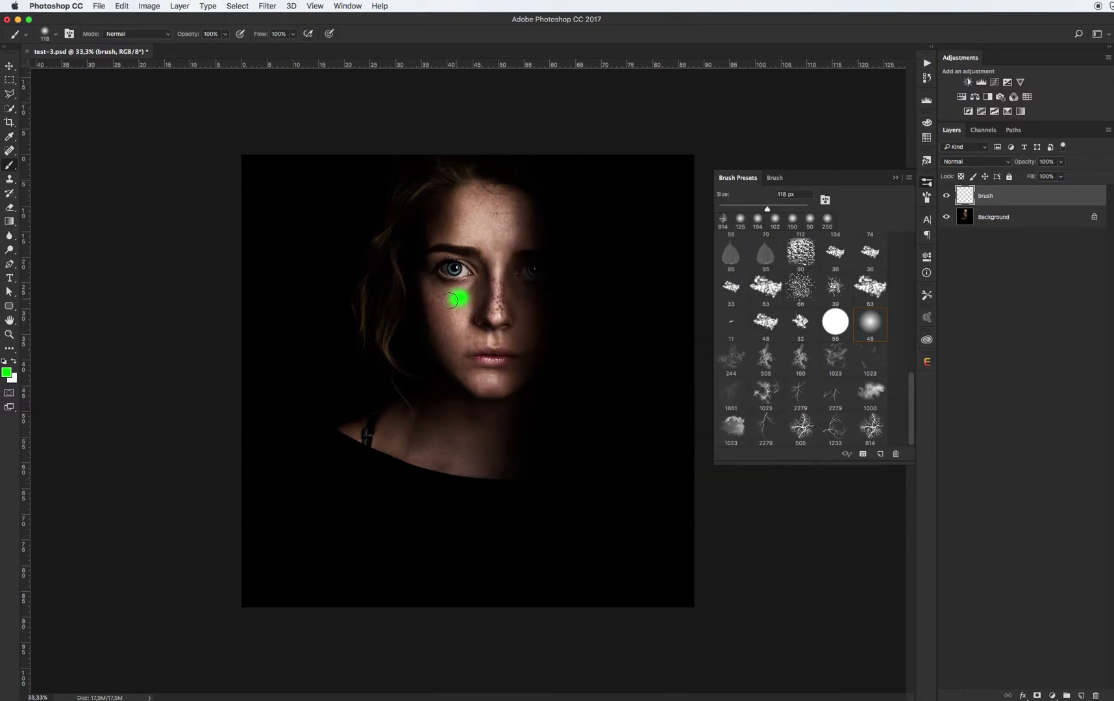
{"action": "mouse_move", "coordinate": [450, 301]}
{"action": "left_mouse_down"}
{"action": "mouse_move", "coordinate": [433, 303]}
{"action": "mouse_move", "coordinate": [459, 369]}
{"action": "mouse_move", "coordinate": [466, 303]}
{"action": "mouse_move", "coordinate": [428, 287]}
{"action": "left_mouse_up"}
{"action": "key", "text": "bracketleft"}
{"action": "key", "text": "bracketleft"}
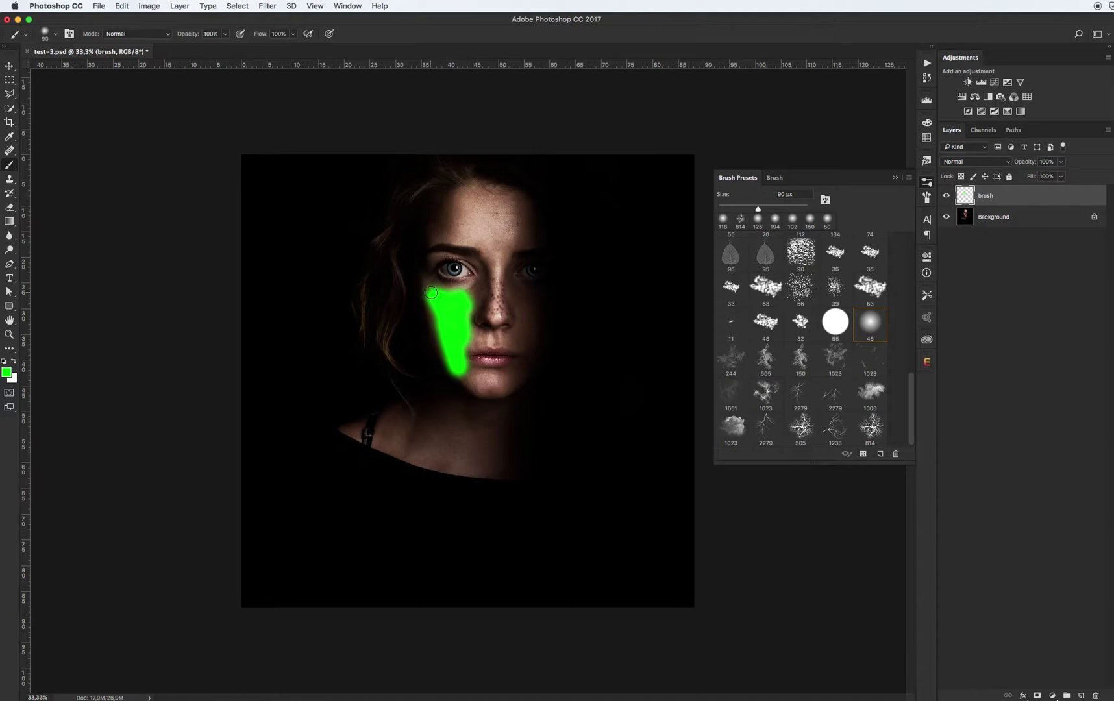
{"action": "left_click_drag", "start_coordinate": [428, 280], "coordinate": [432, 304]}
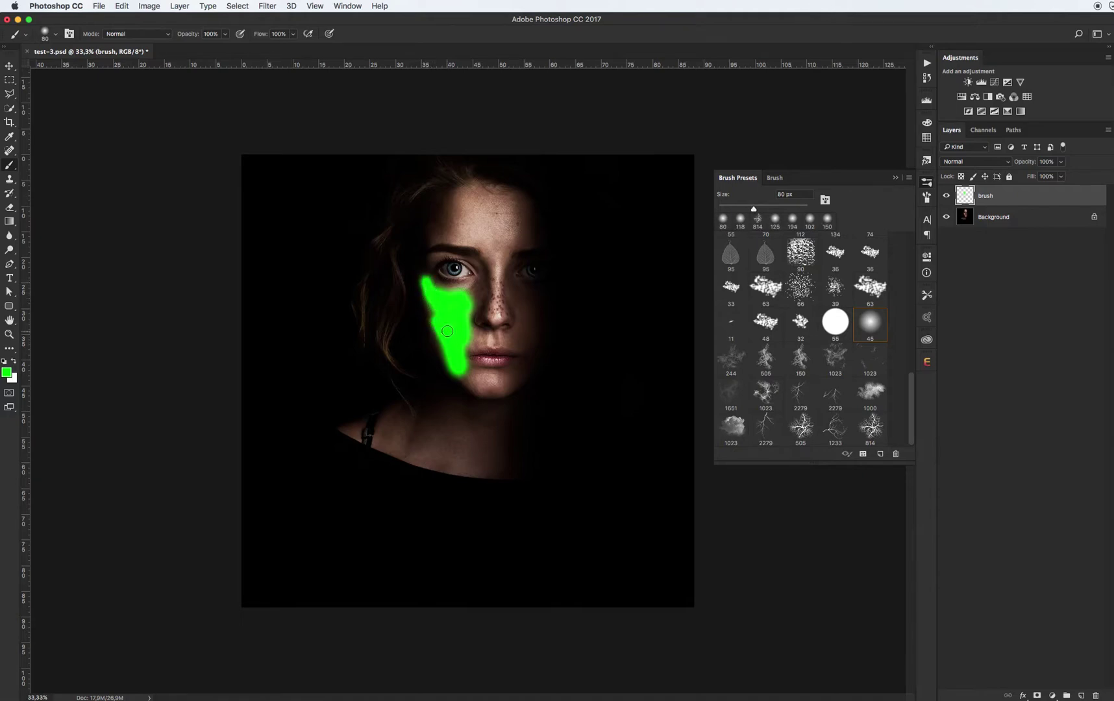
{"action": "key", "text": "bracketright"}
{"action": "key", "text": "bracketright"}
{"action": "key", "text": "bracketright"}
{"action": "key", "text": "bracketright"}
{"action": "key", "text": "bracketright"}
{"action": "key", "text": "bracketright"}
{"action": "left_click", "coordinate": [448, 328]}
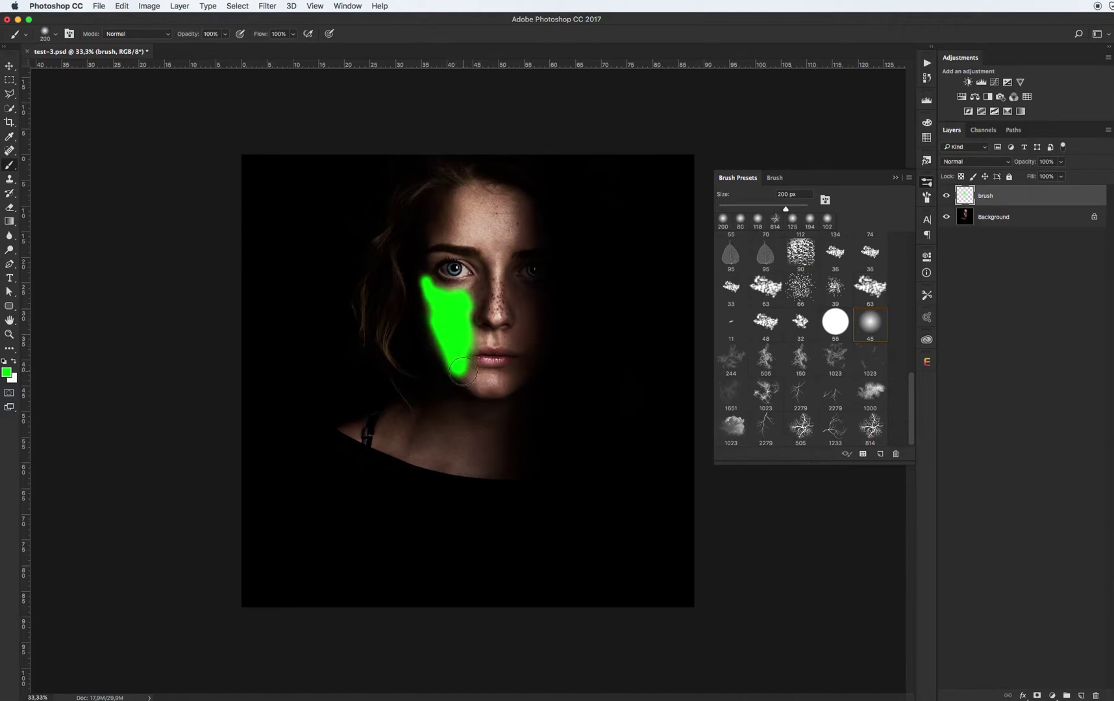
{"action": "left_click_drag", "start_coordinate": [434, 373], "coordinate": [465, 378]}
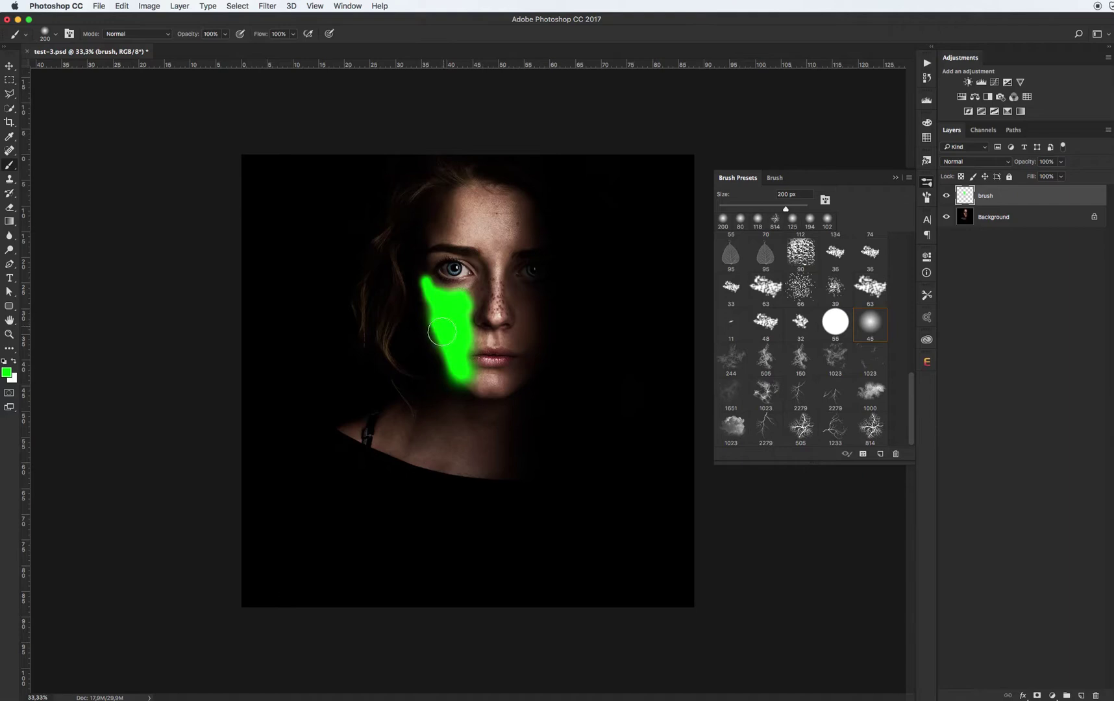
{"action": "key", "text": "e"}
{"action": "right_click", "coordinate": [422, 328]}
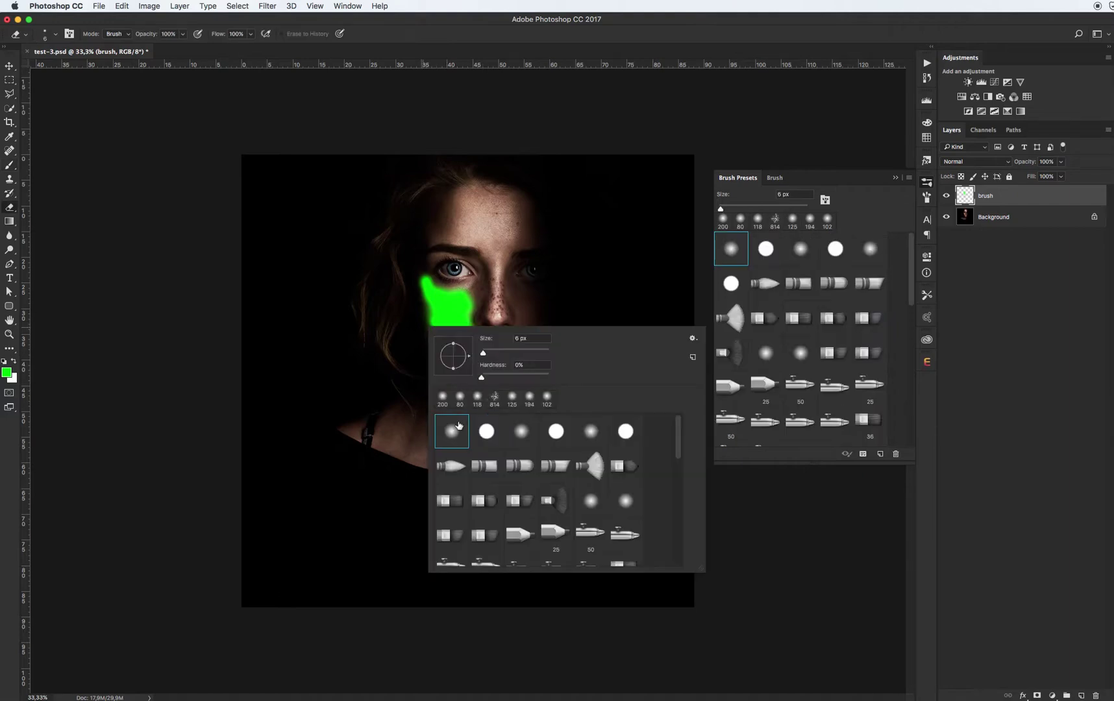
- Set the eraser to about 83 px, then resize it to 200 and 175 px to trim green edges
{"action": "left_click", "coordinate": [510, 353]}
{"action": "key", "text": "Return"}
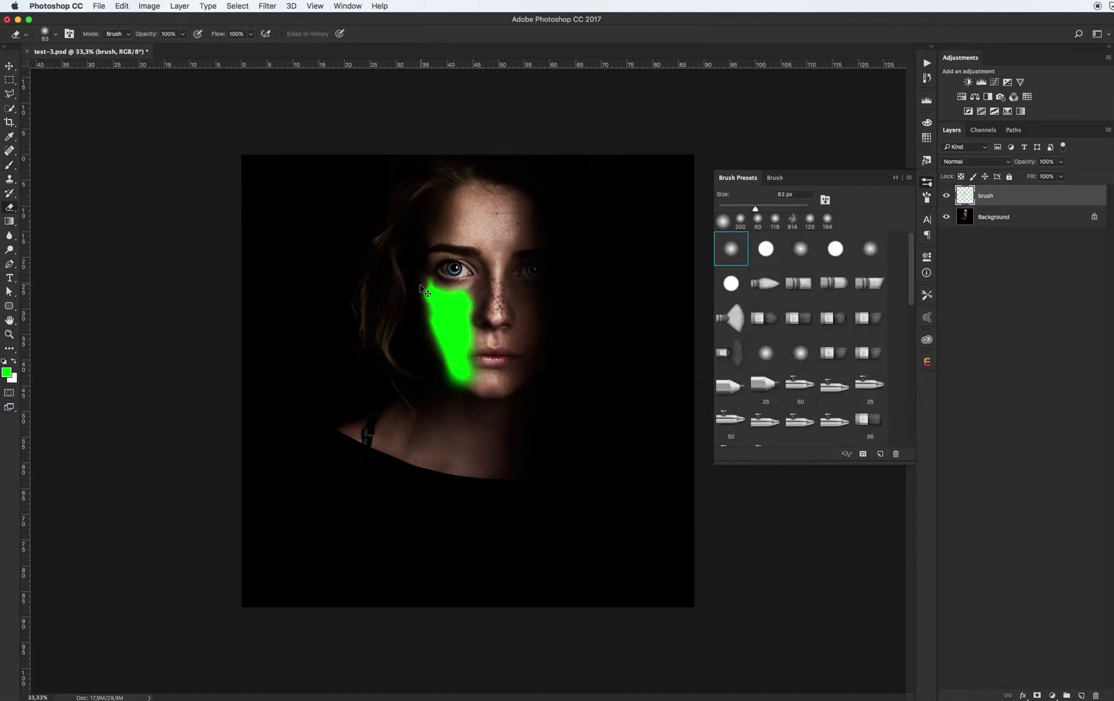
{"action": "key", "text": "bracketright"}
{"action": "key", "text": "bracketright"}
{"action": "key", "text": "bracketright"}
{"action": "key", "text": "bracketright"}
{"action": "key", "text": "bracketright"}
{"action": "key", "text": "bracketright"}
{"action": "key", "text": "bracketleft"}
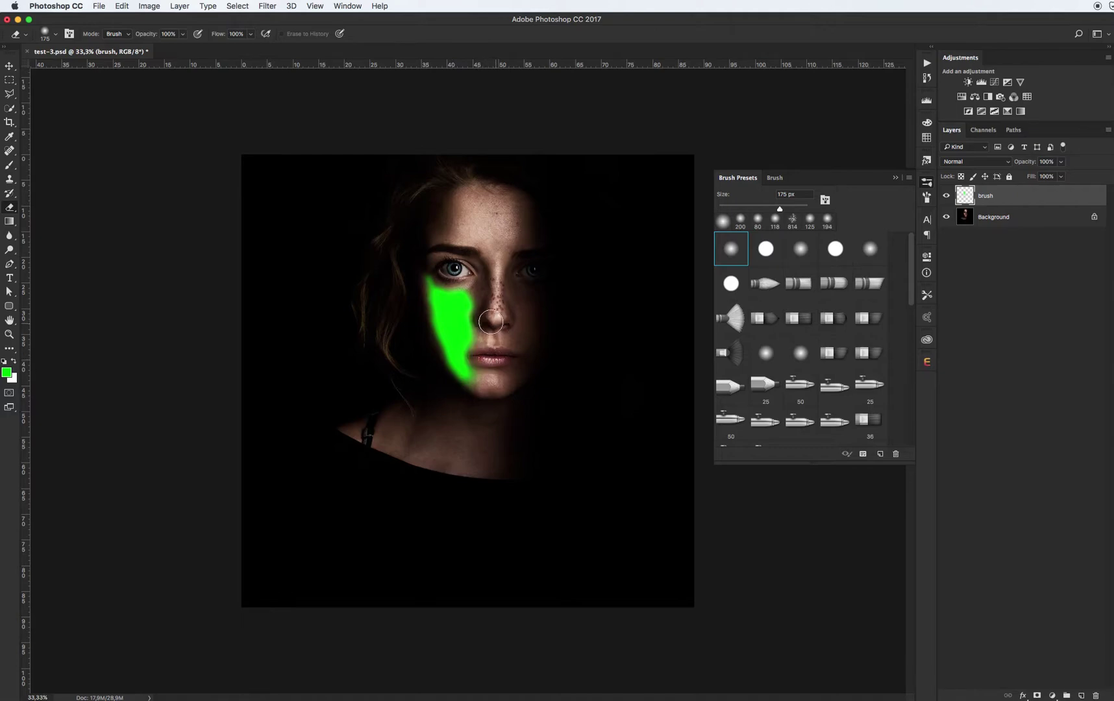
- Expand the Animated Veins set and play its Animated Veins action on the green patch
{"action": "key", "text": "v"}
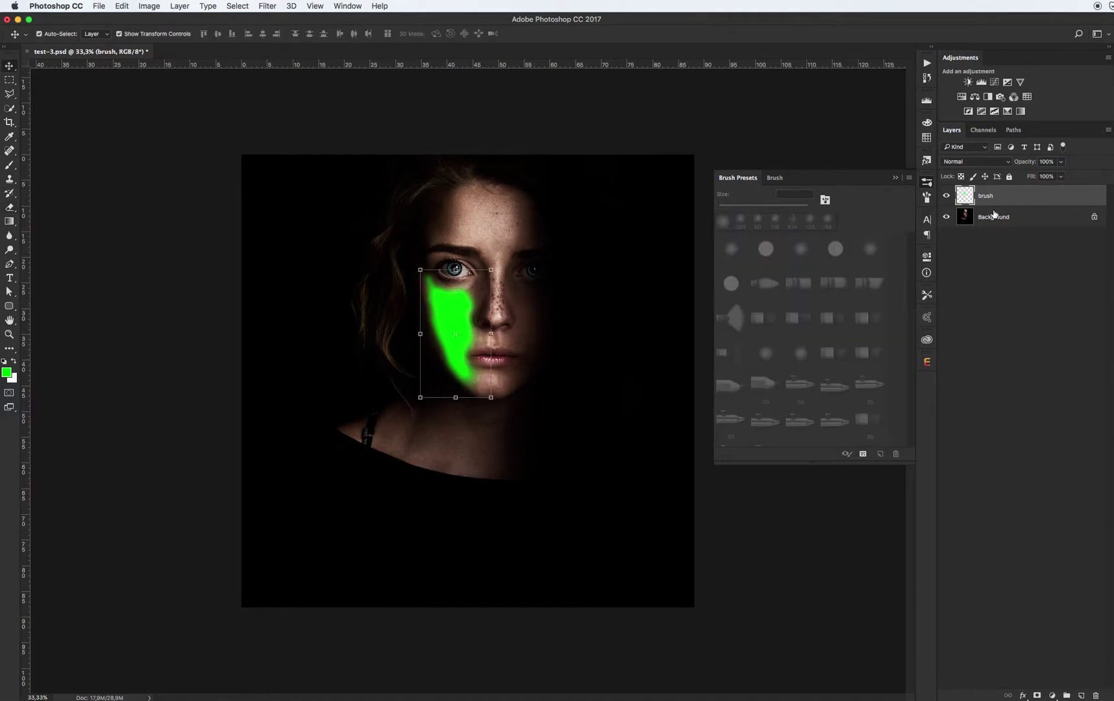
{"action": "left_click", "coordinate": [927, 63]}
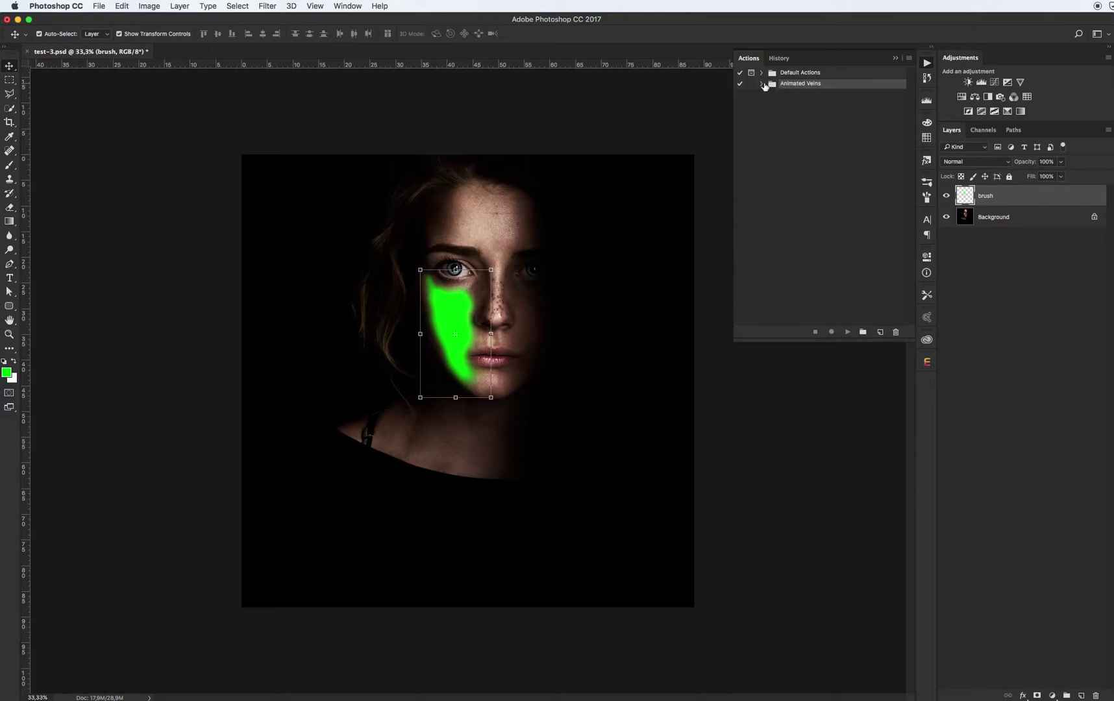
{"action": "left_click", "coordinate": [762, 84]}
{"action": "left_click", "coordinate": [798, 95]}
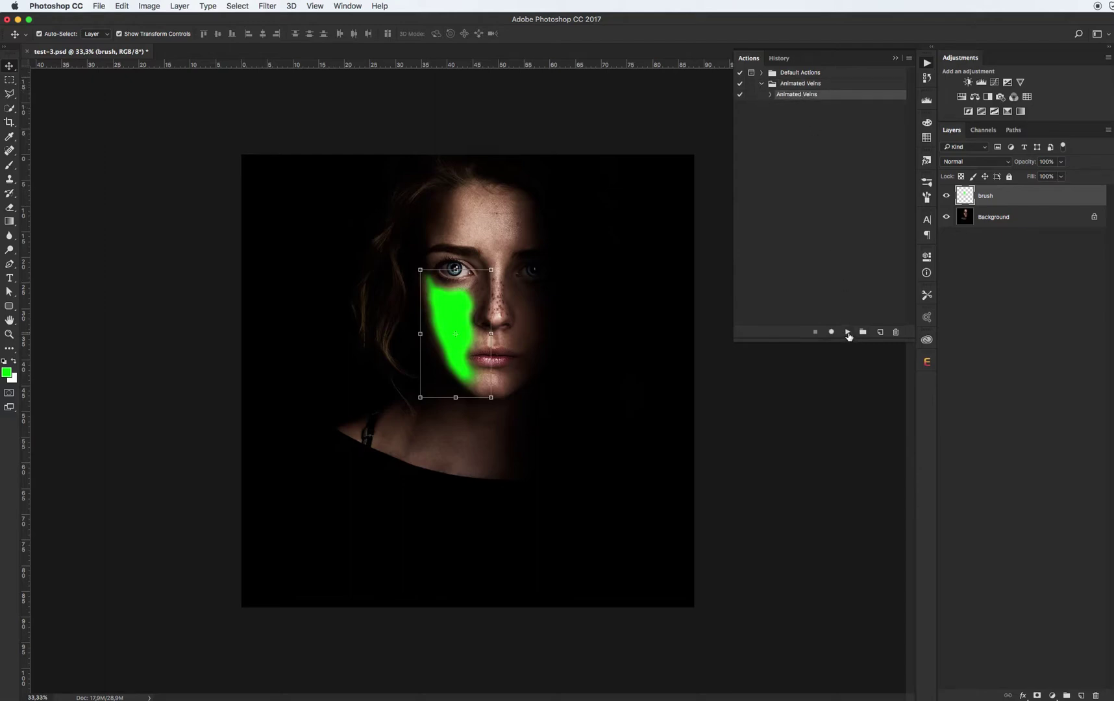
{"action": "left_click", "coordinate": [847, 333]}
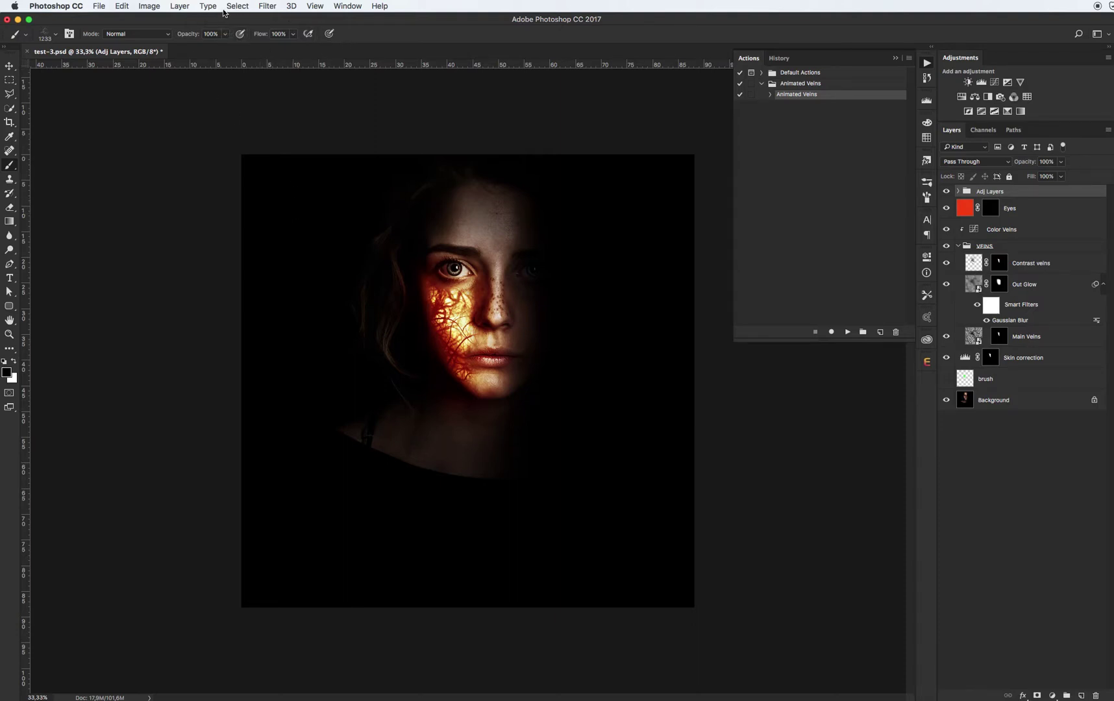
{"action": "left_click", "coordinate": [336, 9]}
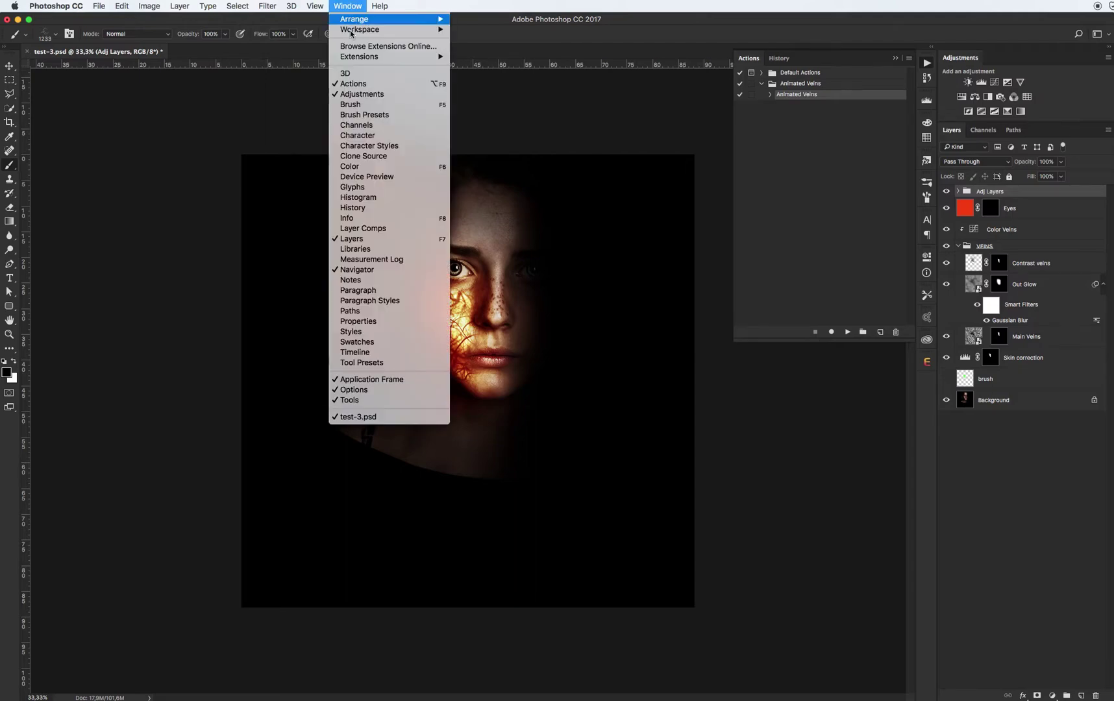
- Open the Timeline, zoom in, scrub to frame 15 and play the pulsing vein animation
{"action": "left_click", "coordinate": [365, 356]}
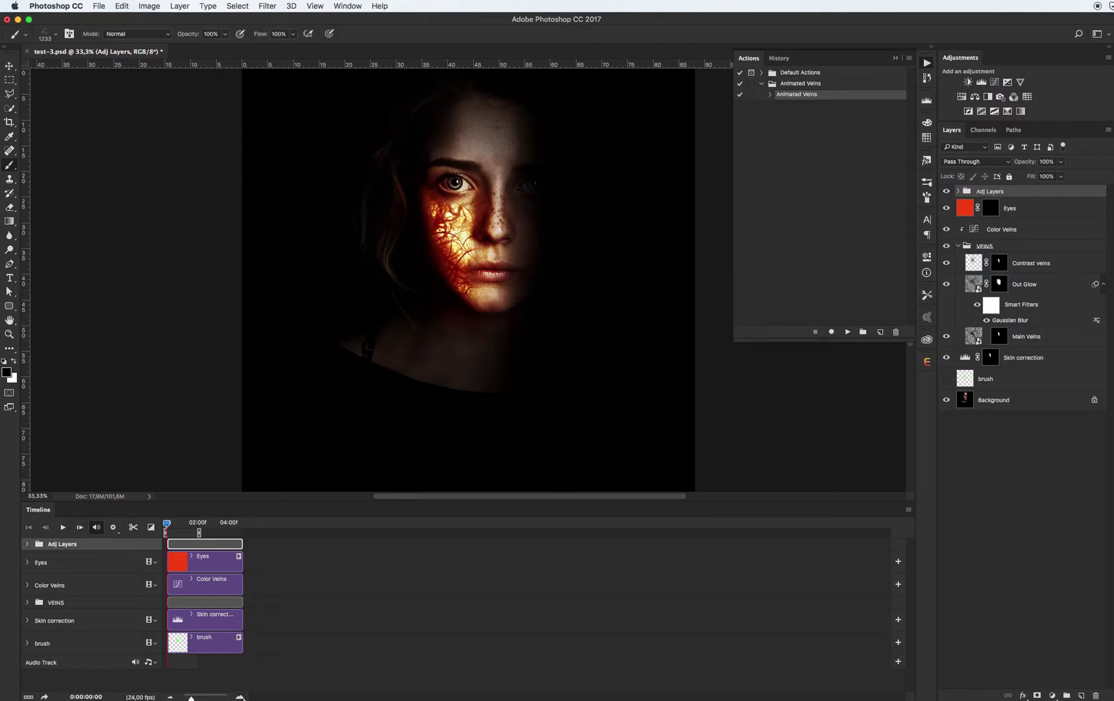
{"action": "left_click", "coordinate": [240, 696]}
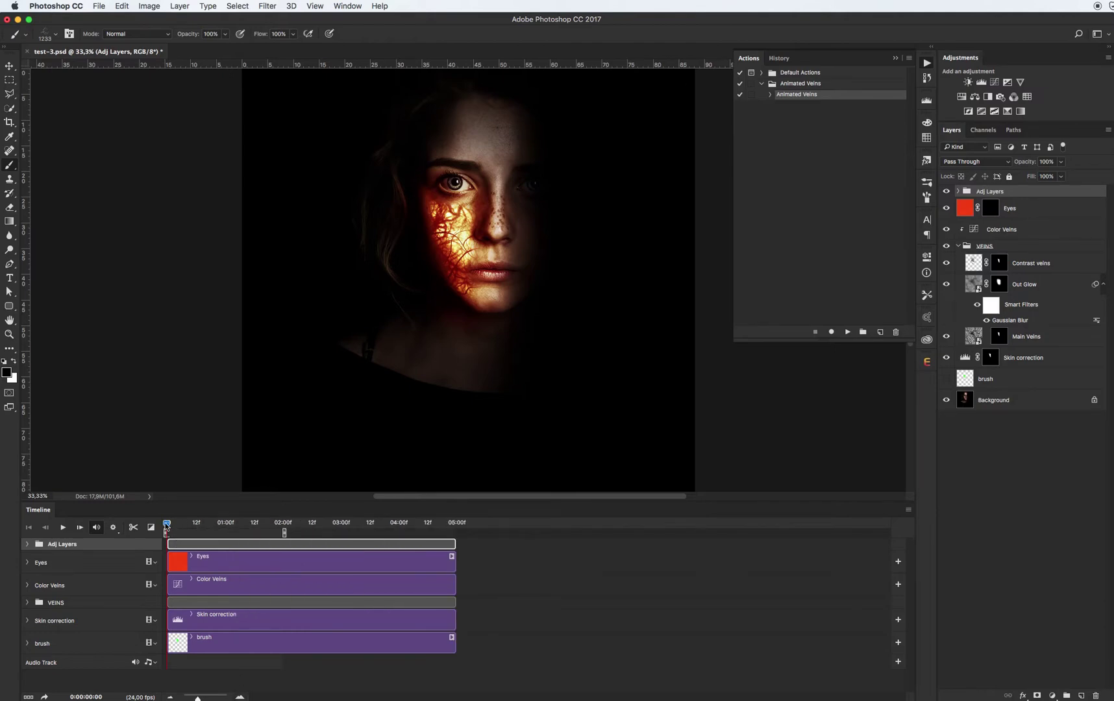
{"action": "mouse_move", "coordinate": [197, 522]}
{"action": "left_mouse_down"}
{"action": "mouse_move", "coordinate": [260, 522]}
{"action": "mouse_move", "coordinate": [198, 523]}
{"action": "left_mouse_up"}
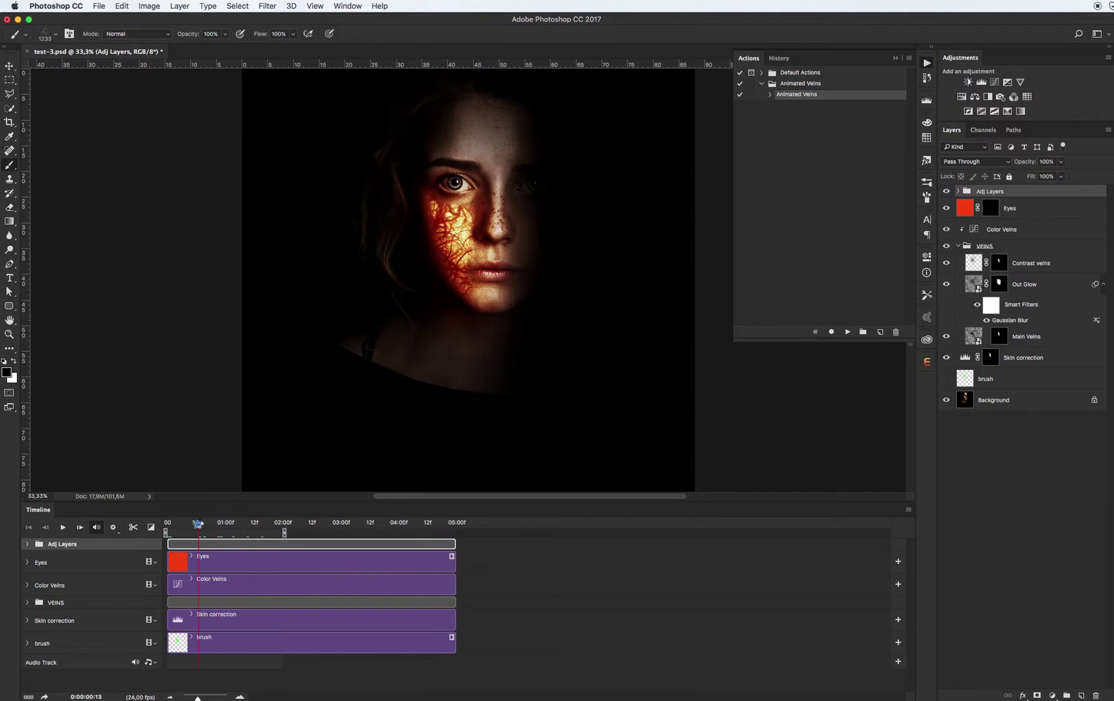
{"action": "left_click", "coordinate": [63, 527]}
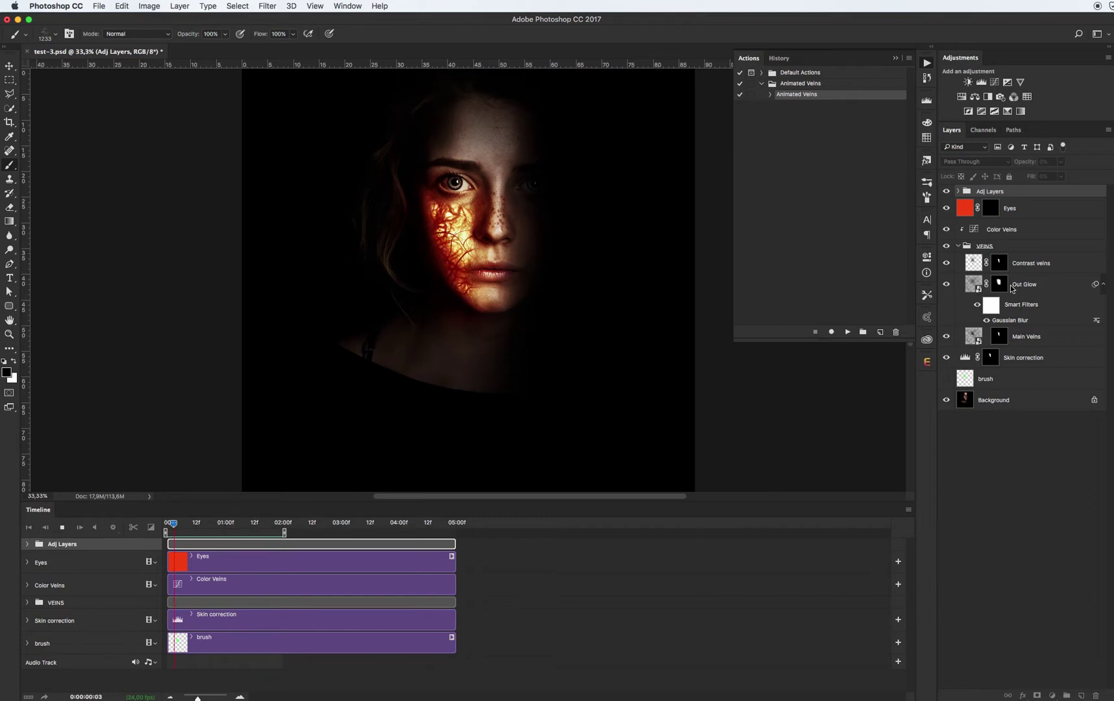
- Stop playback, toggle Contrast veins, Out Glow and Main Veins off and on, then select Contrast veins
{"action": "key", "text": "space"}
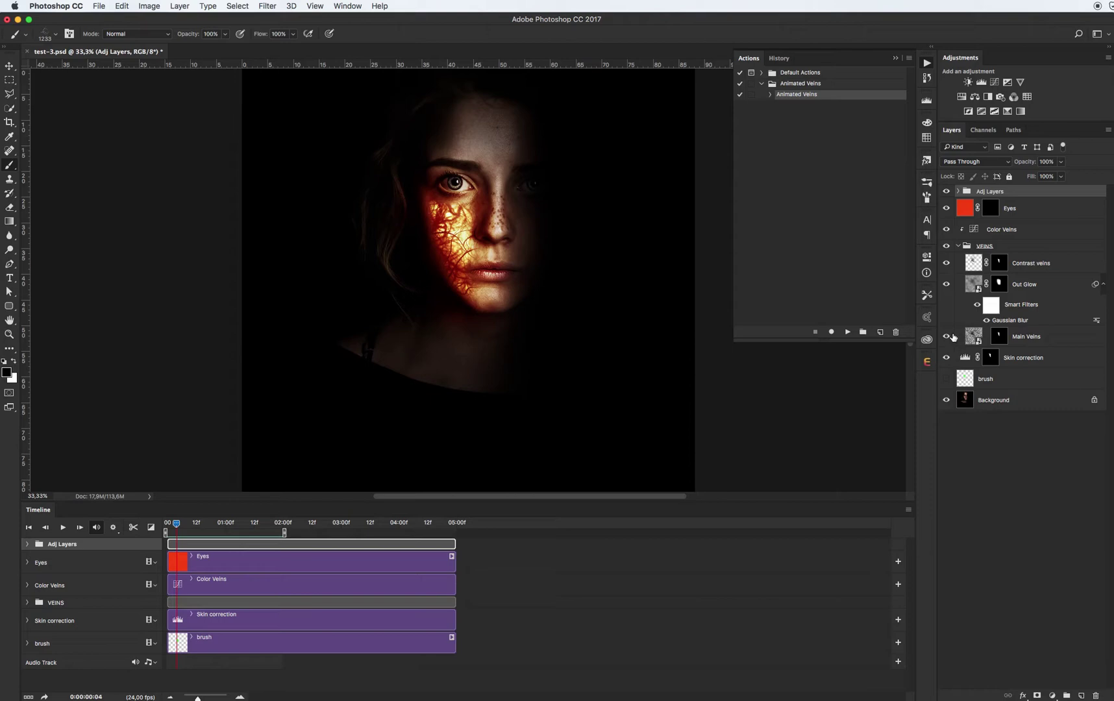
{"action": "left_click", "coordinate": [946, 263]}
{"action": "left_click", "coordinate": [946, 284]}
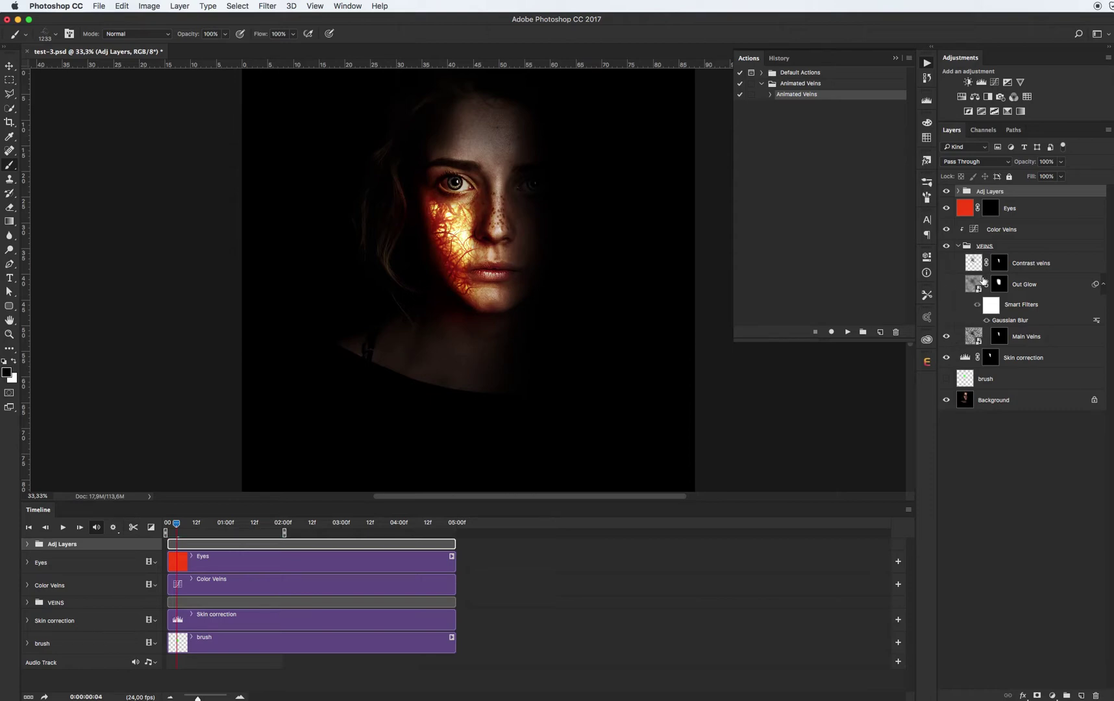
{"action": "left_click", "coordinate": [947, 337]}
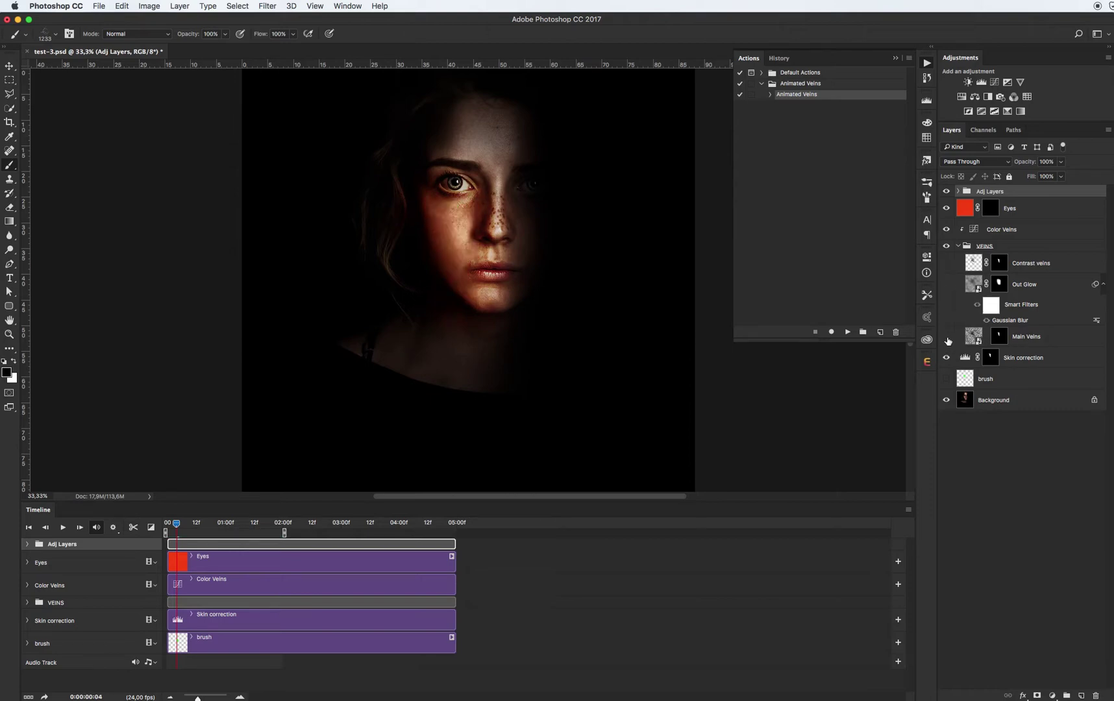
{"action": "left_click", "coordinate": [946, 337]}
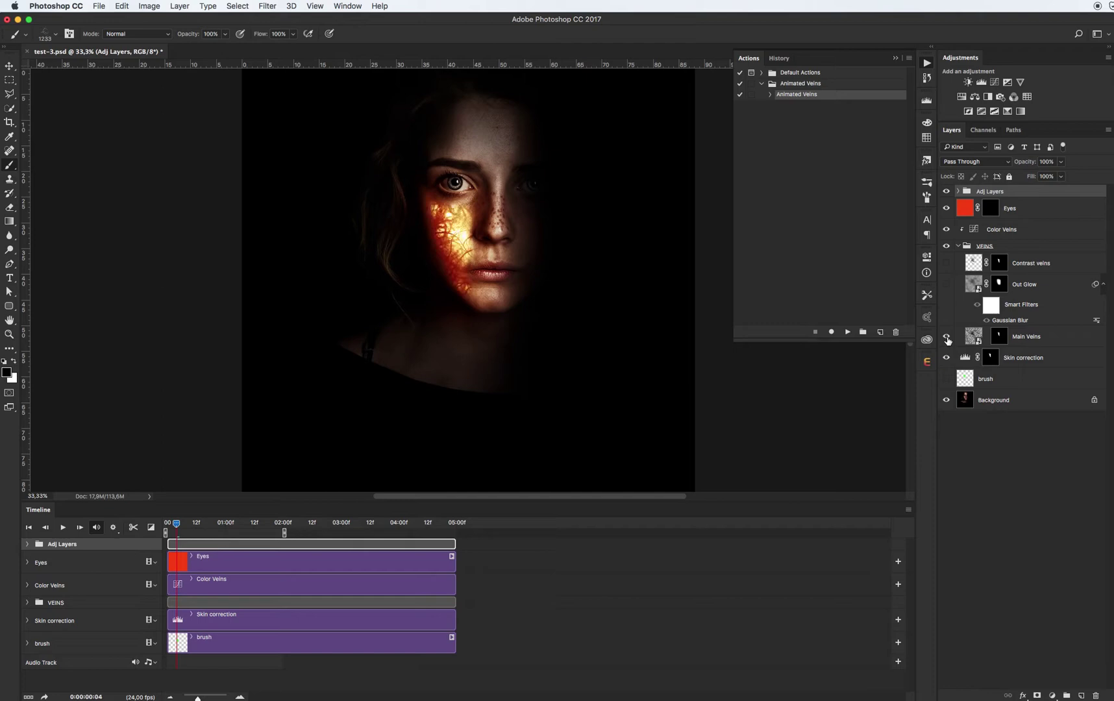
{"action": "left_click", "coordinate": [946, 284]}
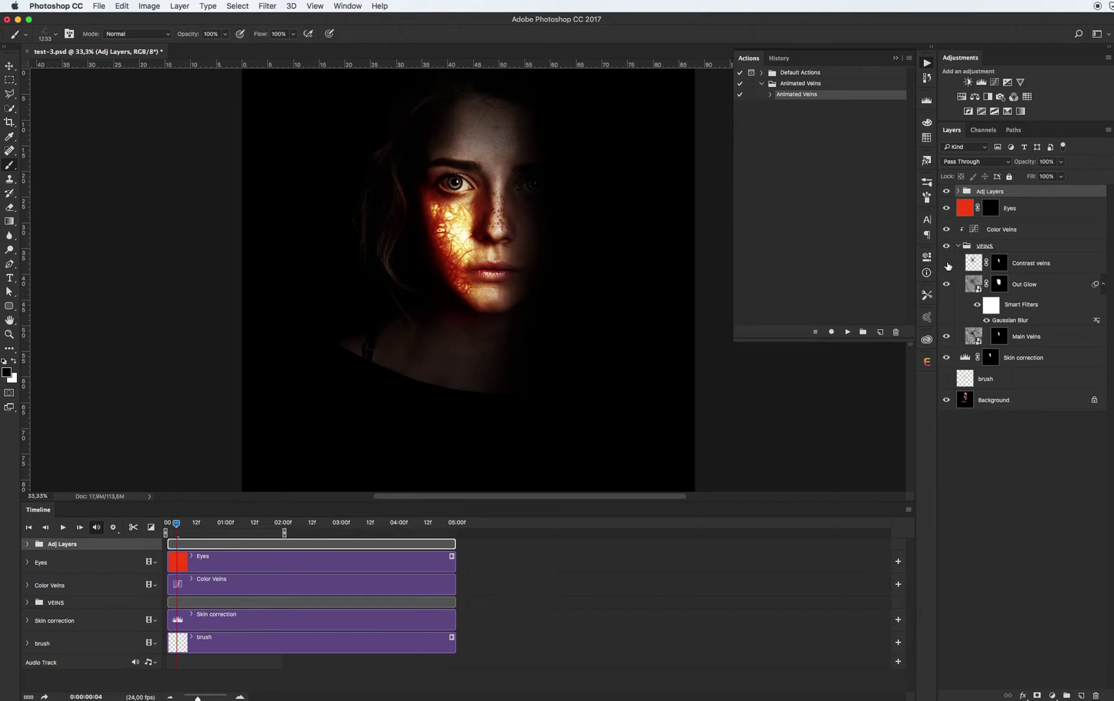
{"action": "left_click", "coordinate": [946, 263]}
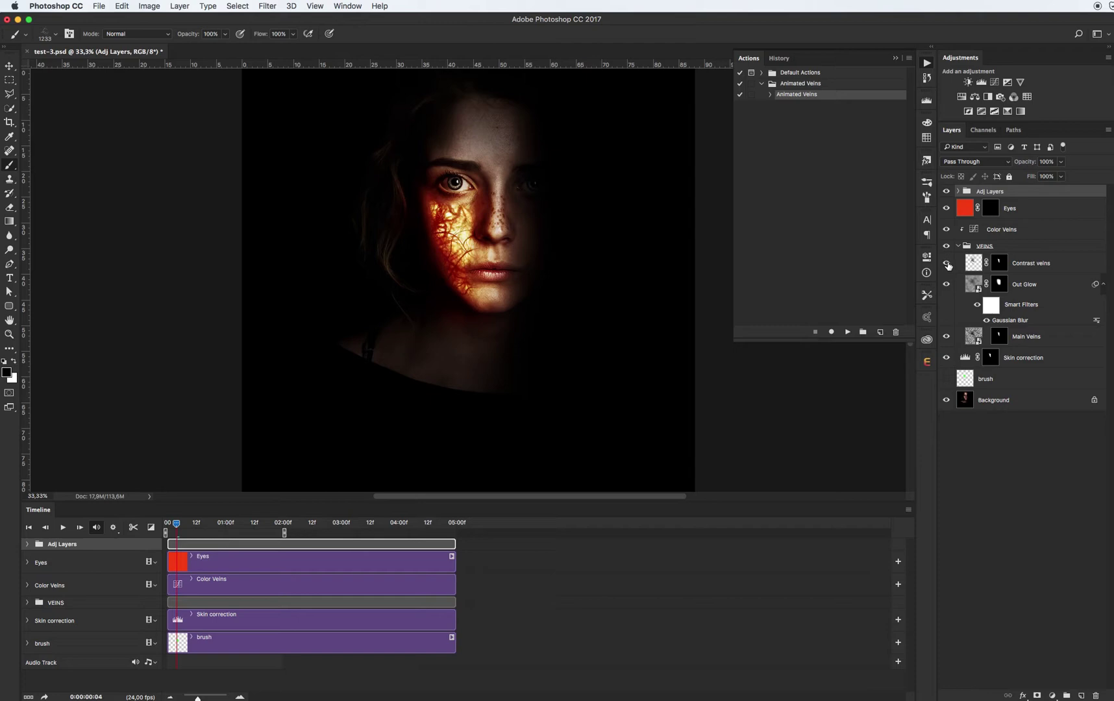
{"action": "left_click", "coordinate": [1037, 265]}
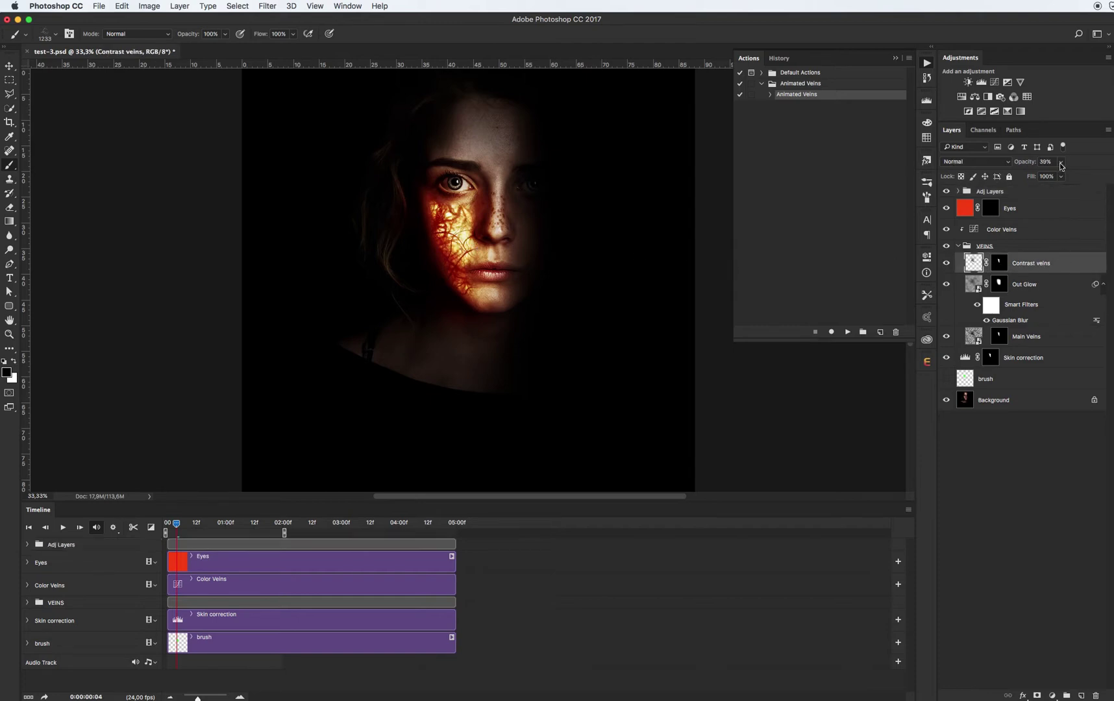
- Lower Contrast veins to about 30% opacity, collapse the VEINS group, and open the Color Veins curves
{"action": "mouse_move", "coordinate": [1061, 162]}
{"action": "left_mouse_down"}
{"action": "mouse_move", "coordinate": [1059, 175]}
{"action": "mouse_move", "coordinate": [1077, 171]}
{"action": "mouse_move", "coordinate": [1057, 172]}
{"action": "left_mouse_up"}
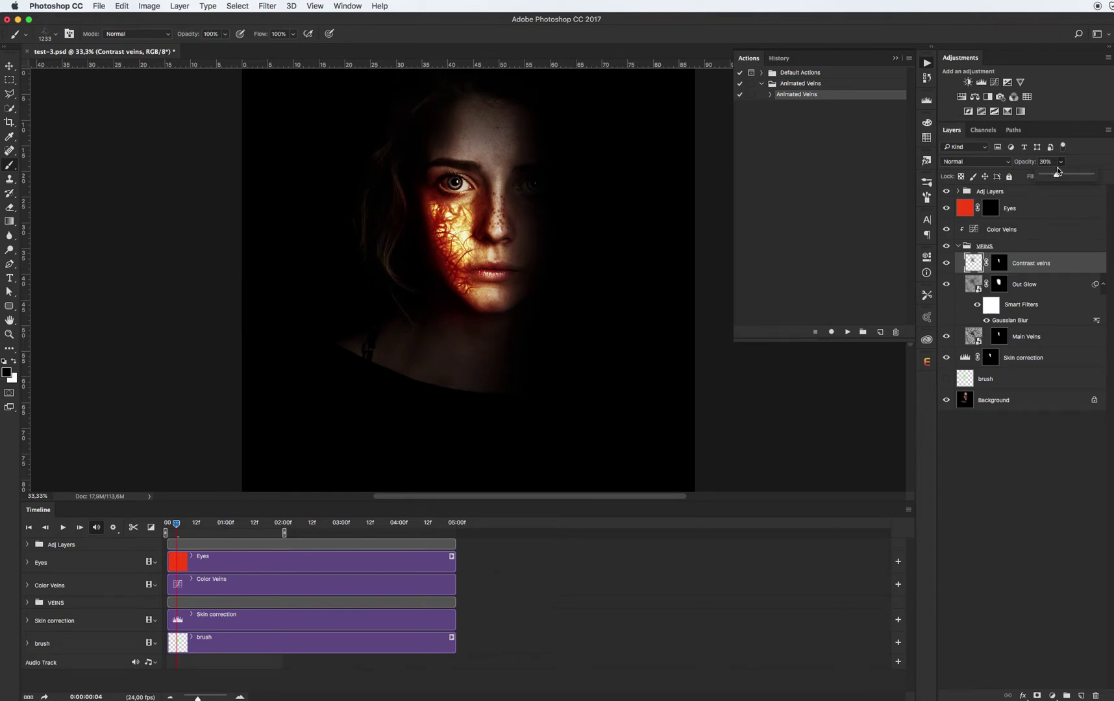
{"action": "left_click_drag", "start_coordinate": [1057, 167], "coordinate": [1058, 166]}
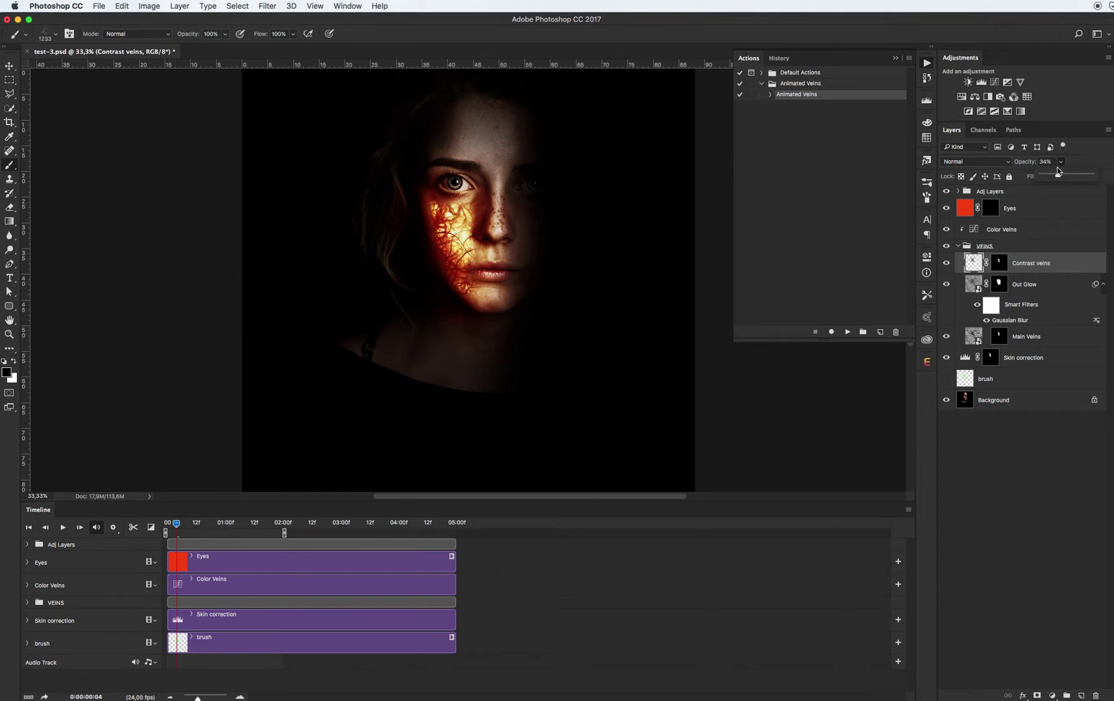
{"action": "left_click", "coordinate": [963, 248]}
{"action": "left_click", "coordinate": [958, 247]}
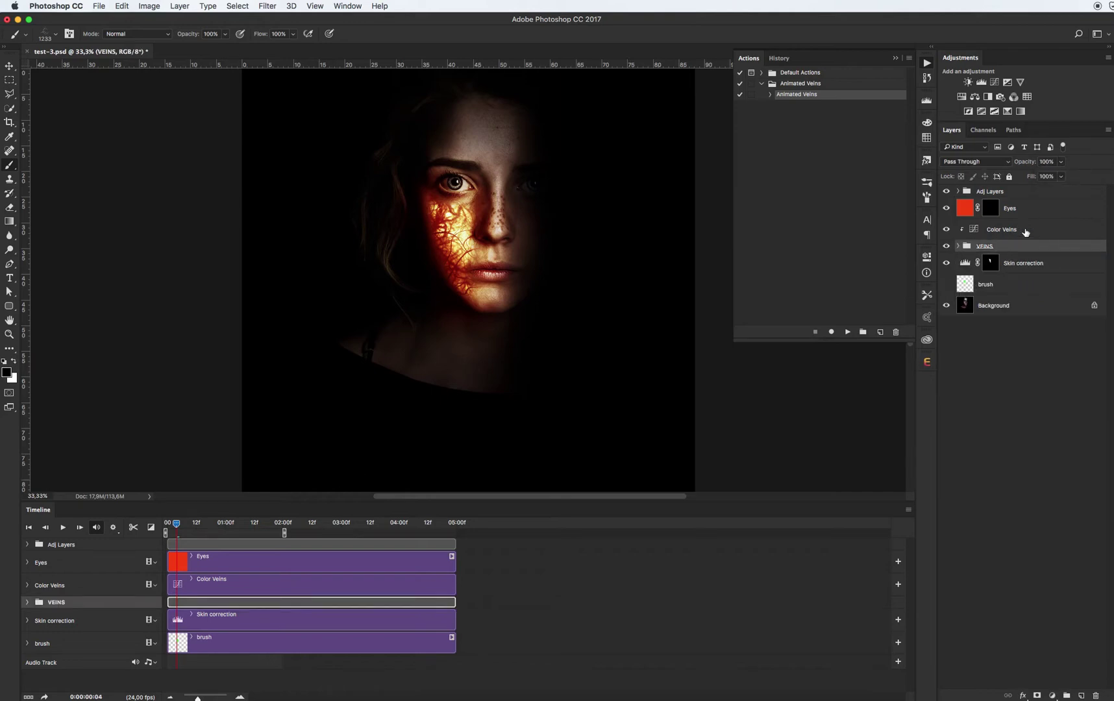
{"action": "left_click", "coordinate": [979, 232]}
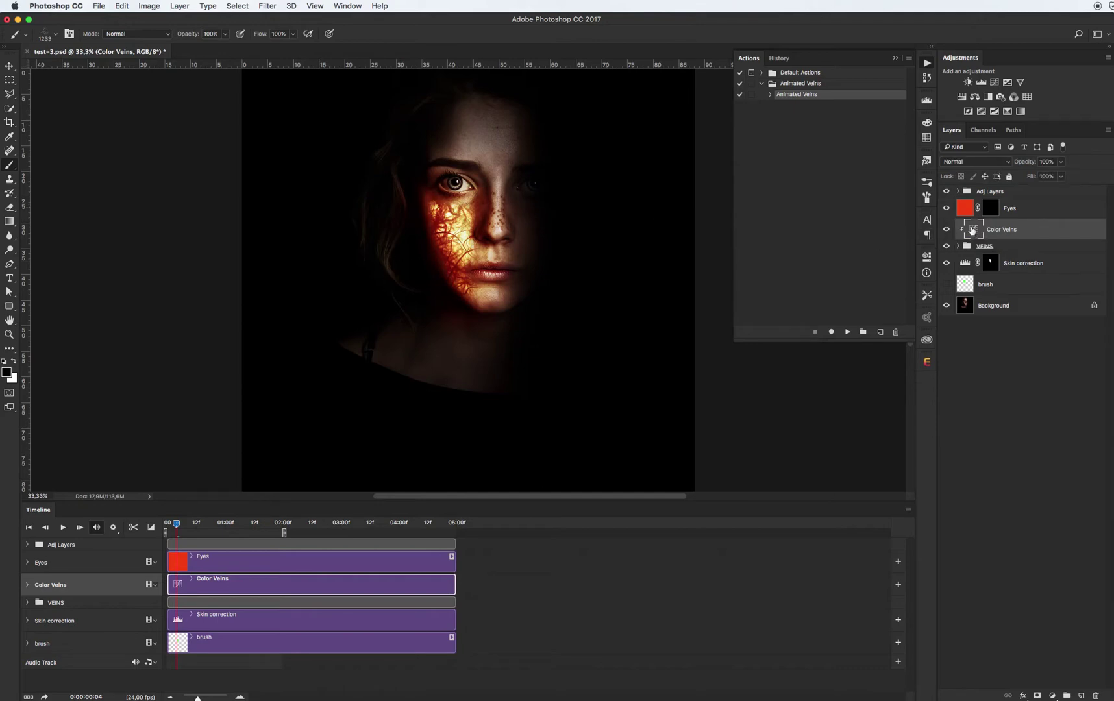
{"action": "double_click", "coordinate": [972, 230]}
- View the Red channel curve of Color Veins, then select the Eyes layer
{"action": "left_click", "coordinate": [839, 301]}
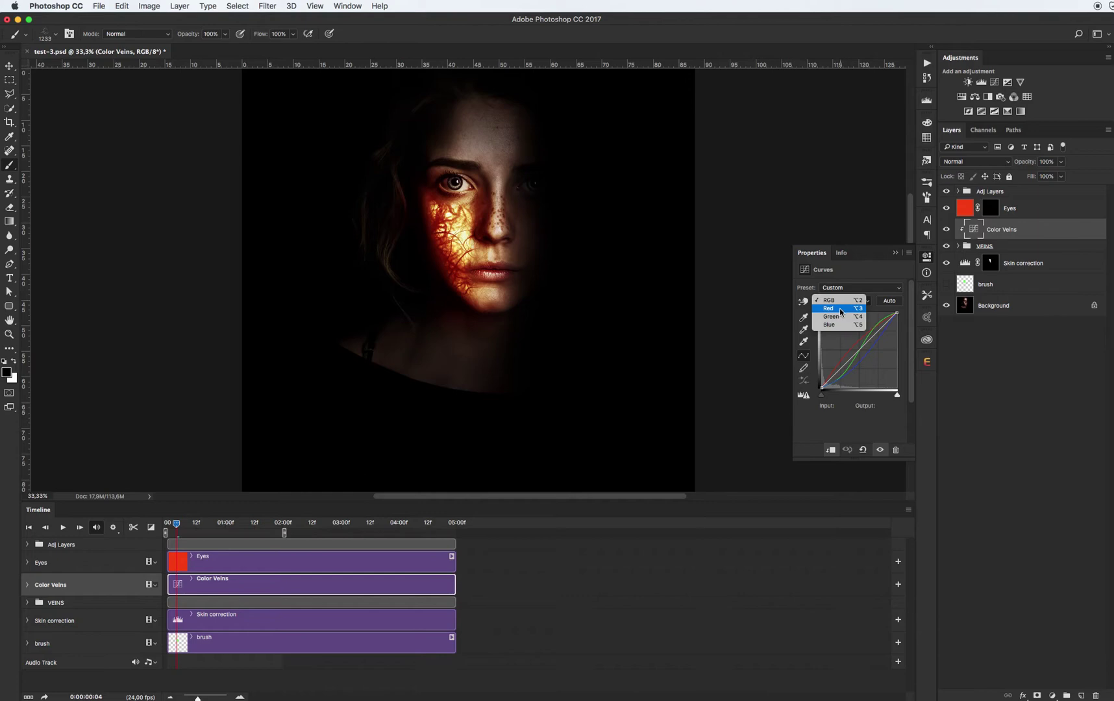
{"action": "left_click", "coordinate": [840, 311]}
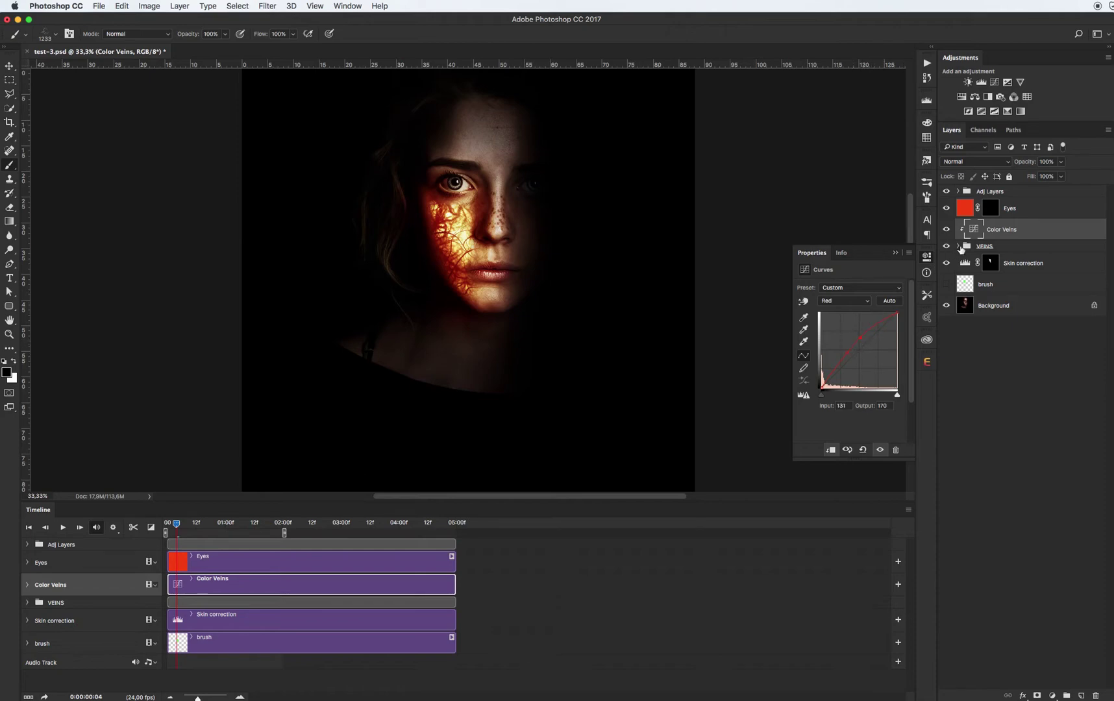
{"action": "left_click", "coordinate": [1021, 214]}
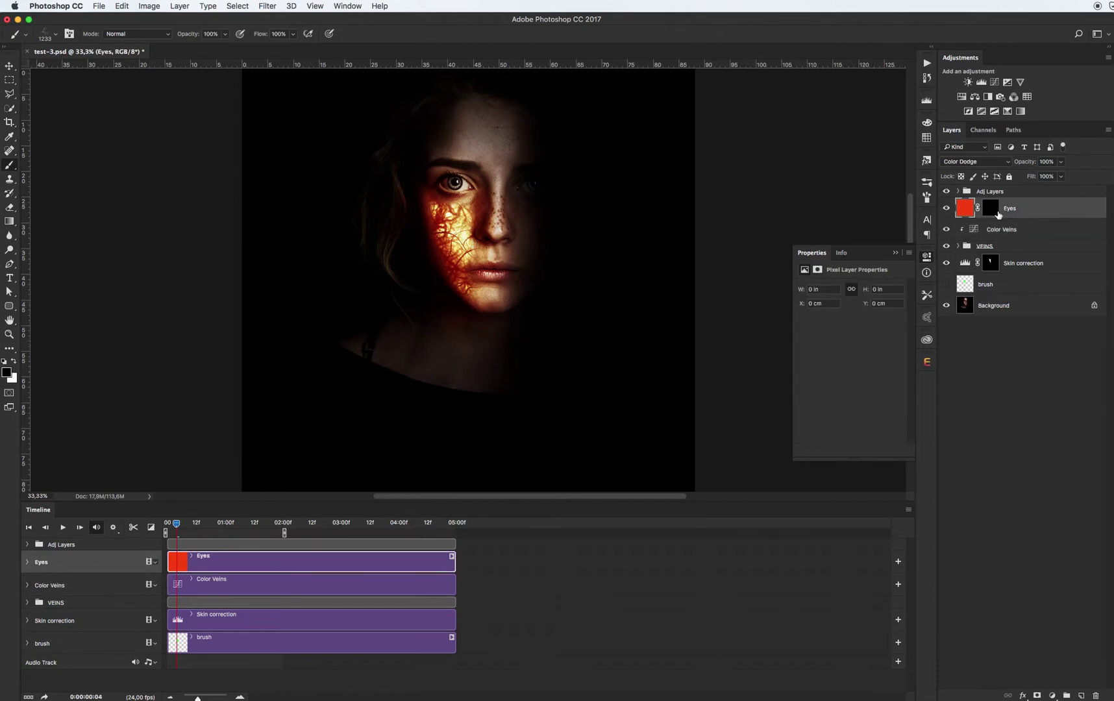
- Zoom in on the face and choose a 45 px soft round brush
{"action": "key", "text": "z"}
{"action": "left_click", "coordinate": [479, 209]}
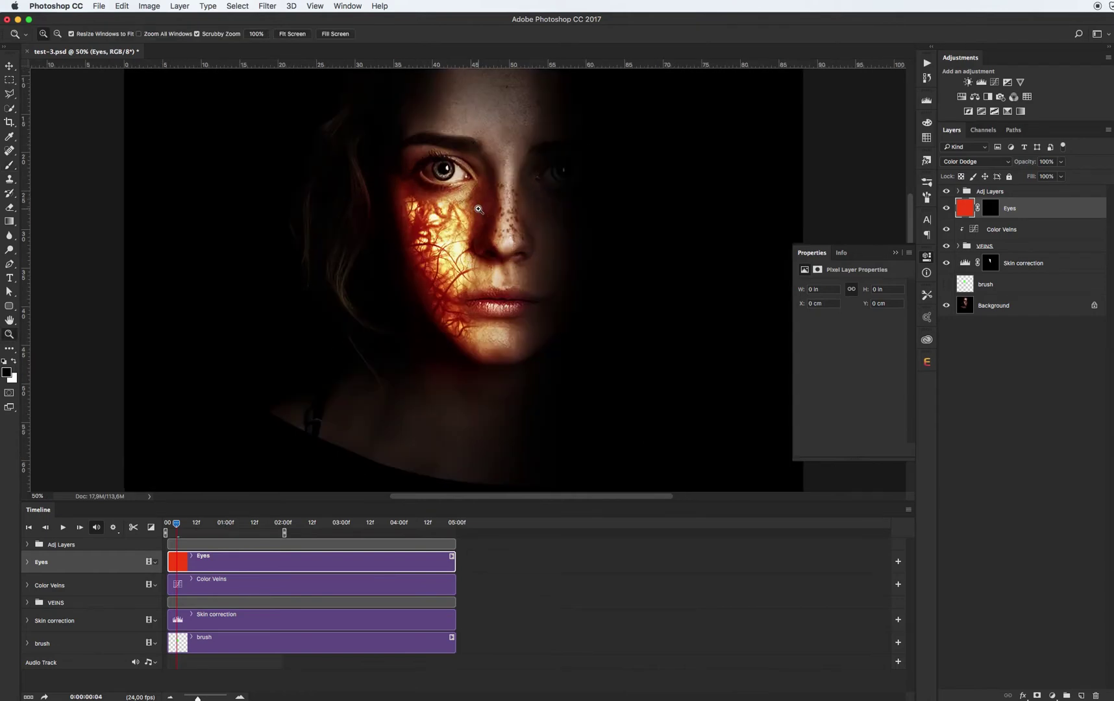
{"action": "key", "text": "b"}
{"action": "right_click", "coordinate": [478, 209]}
{"action": "left_click", "coordinate": [577, 359]}
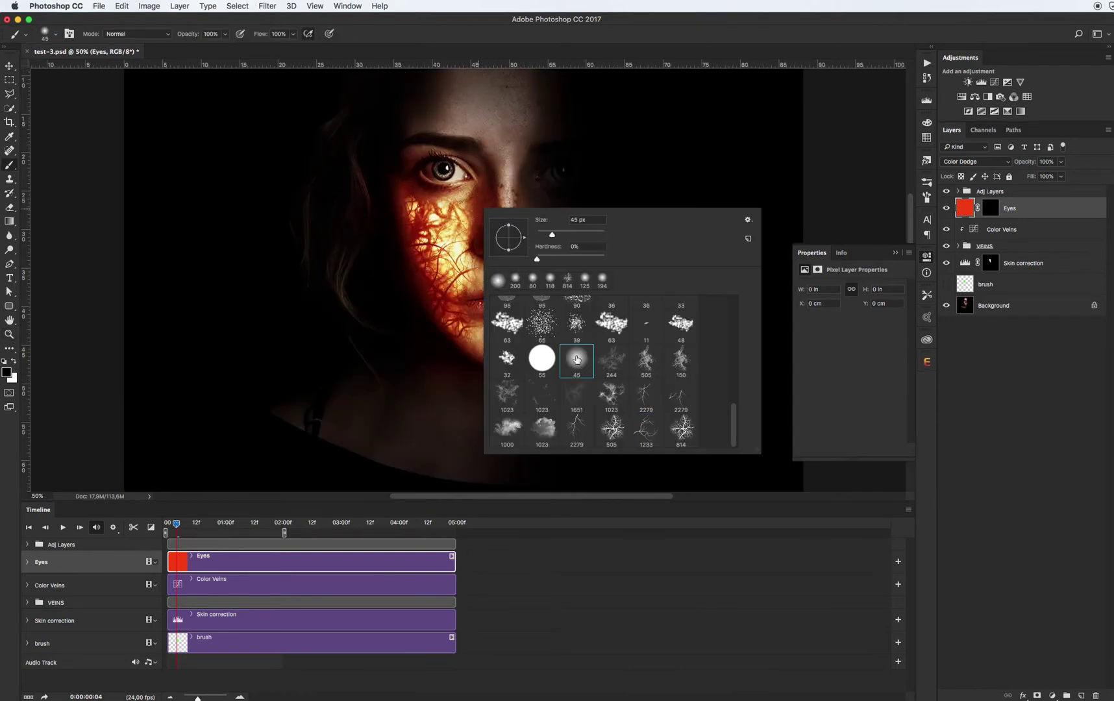
- Paint white on the Eyes layer mask over both irises with an 80 px brush
{"action": "left_click", "coordinate": [991, 208]}
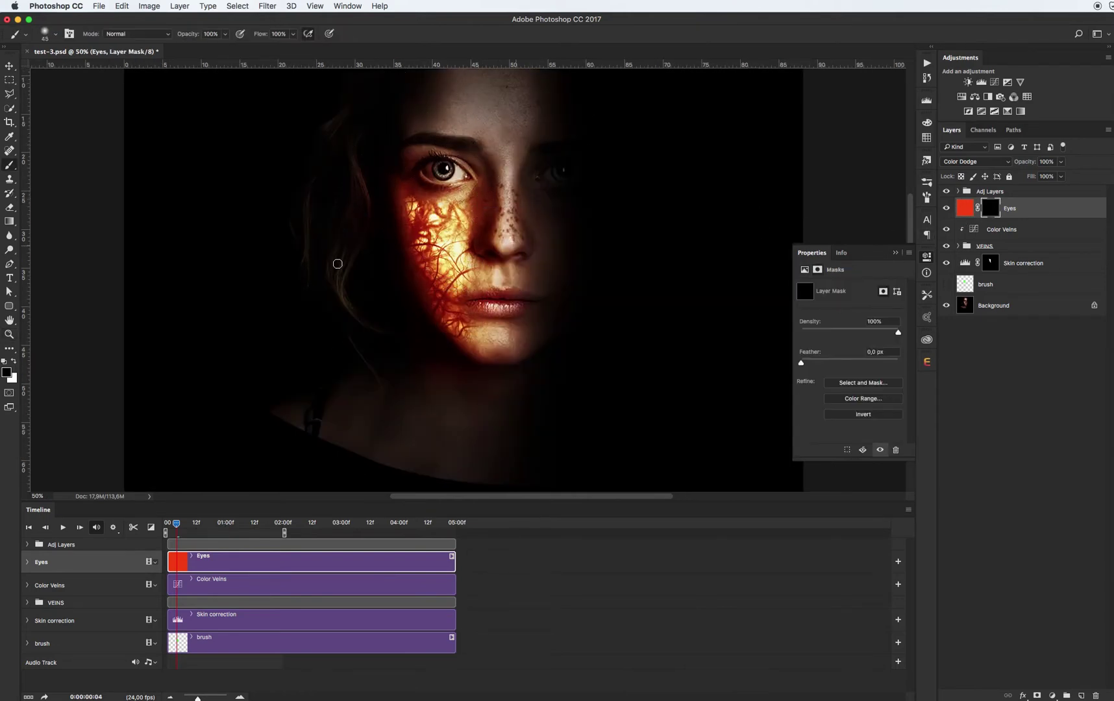
{"action": "left_click", "coordinate": [13, 363]}
{"action": "key", "text": "bracketright"}
{"action": "key", "text": "bracketright"}
{"action": "key", "text": "bracketright"}
{"action": "left_click_drag", "start_coordinate": [458, 185], "coordinate": [444, 169]}
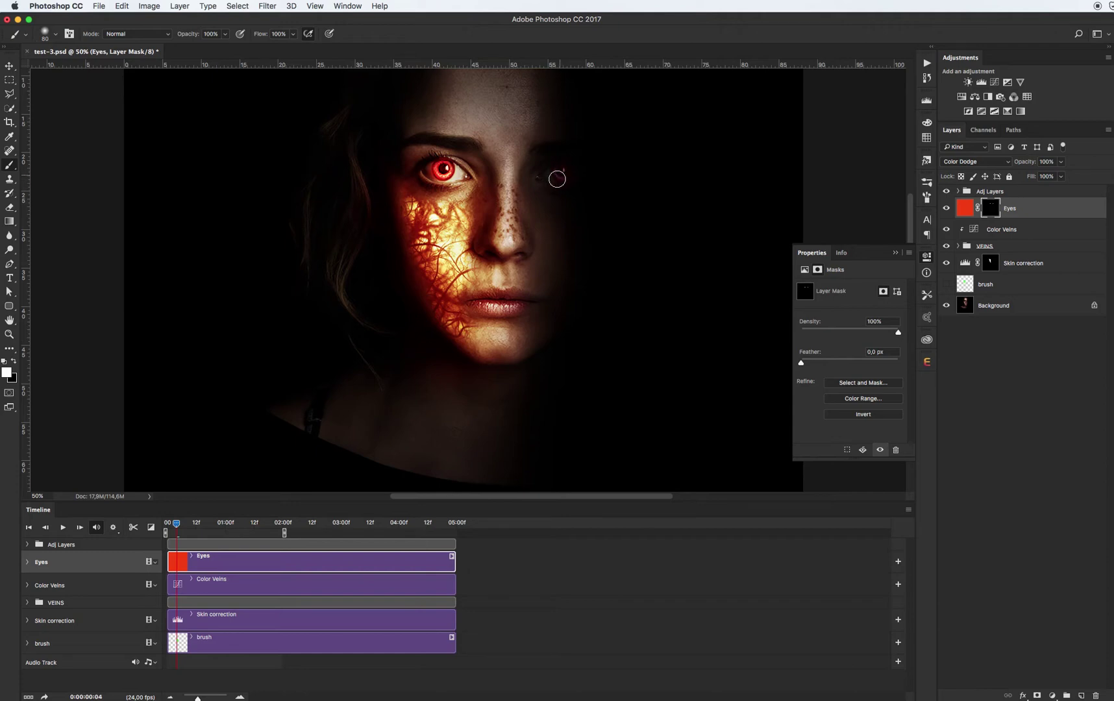
{"action": "mouse_move", "coordinate": [557, 179]}
{"action": "left_mouse_down"}
{"action": "mouse_move", "coordinate": [570, 179]}
{"action": "mouse_move", "coordinate": [562, 170]}
{"action": "left_mouse_up"}
{"action": "key", "text": "z"}
{"action": "left_click", "coordinate": [516, 221], "text": "alt"}
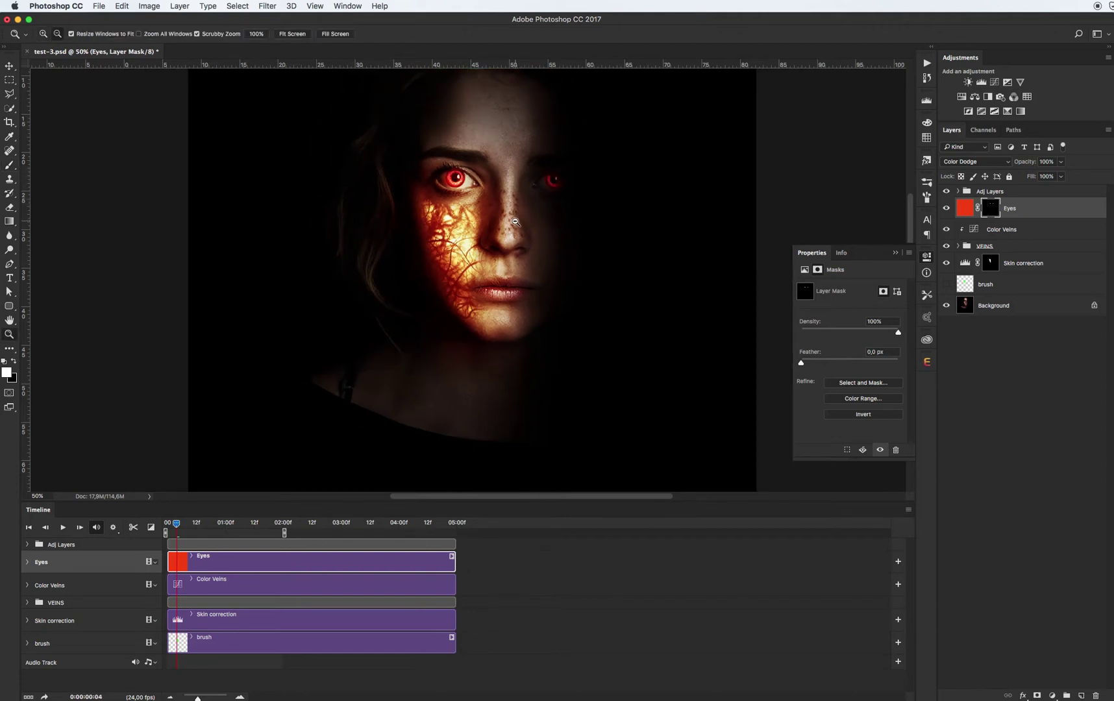
{"action": "left_click", "coordinate": [516, 222], "text": "alt"}
- Expand the Adj Layers group and toggle Gradient Map 1's visibility to compare
{"action": "key", "text": "v"}
{"action": "left_click", "coordinate": [998, 194]}
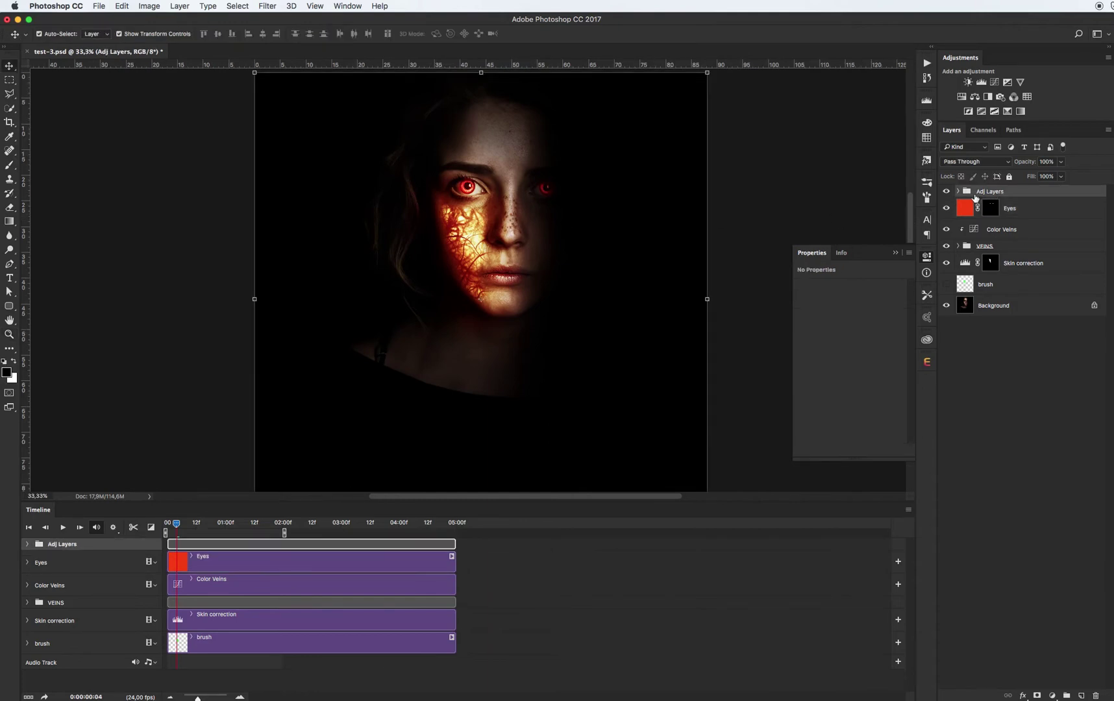
{"action": "left_click", "coordinate": [958, 191]}
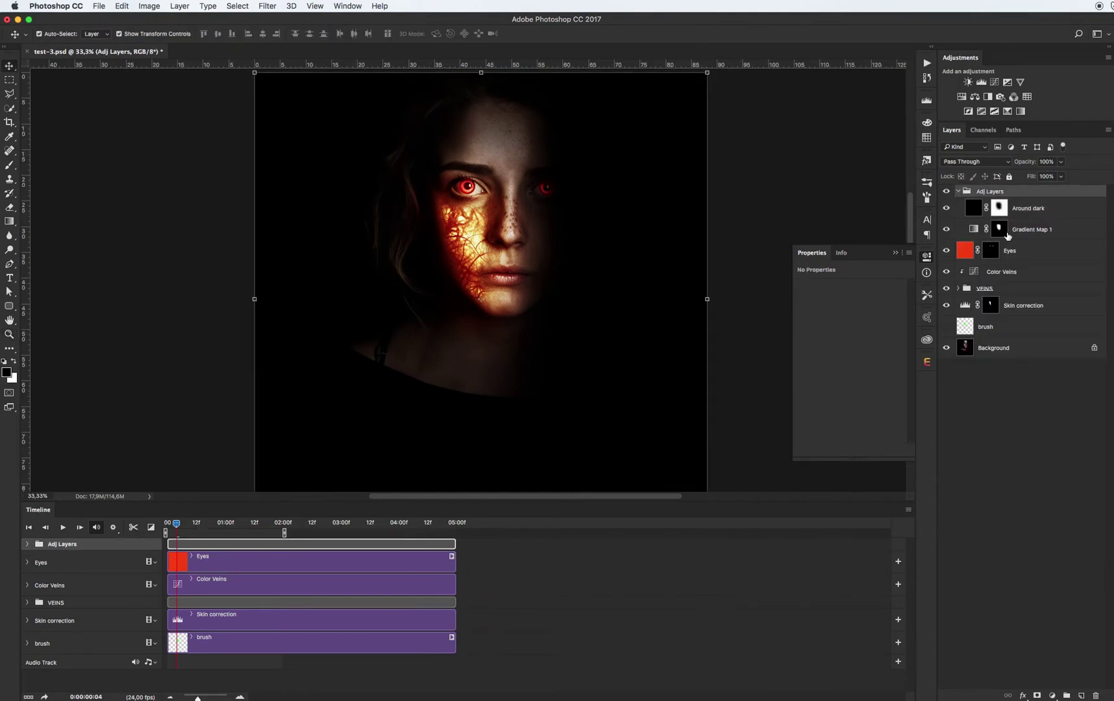
{"action": "left_click", "coordinate": [1007, 235]}
{"action": "left_click", "coordinate": [947, 230]}
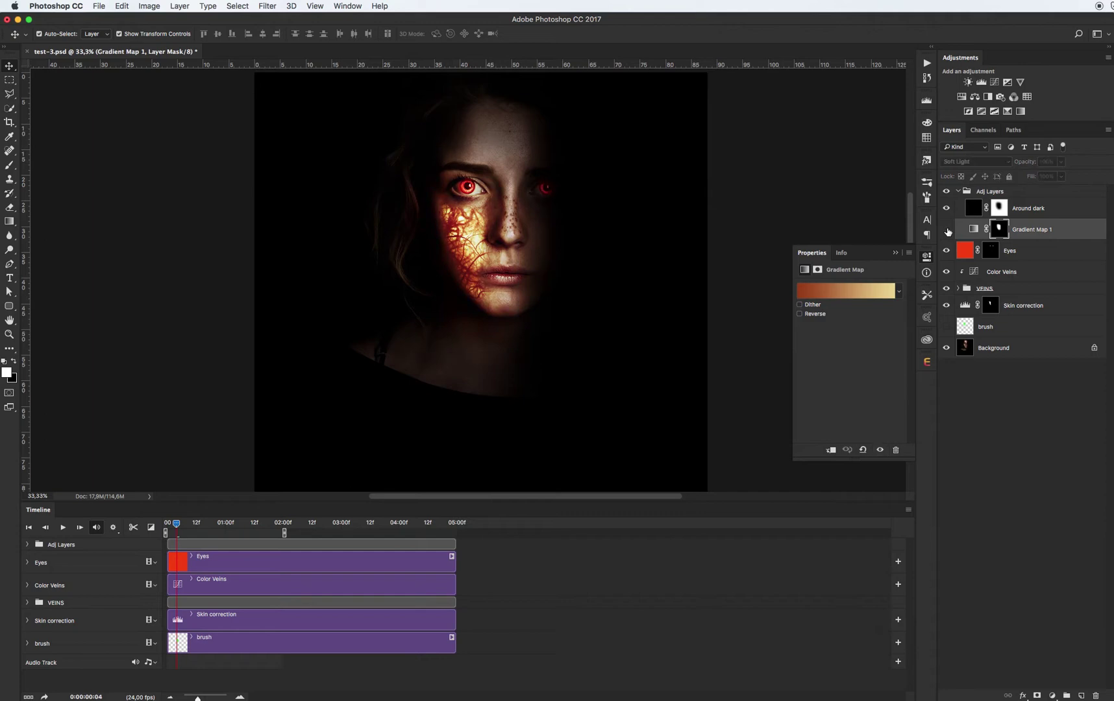
{"action": "left_click", "coordinate": [948, 230]}
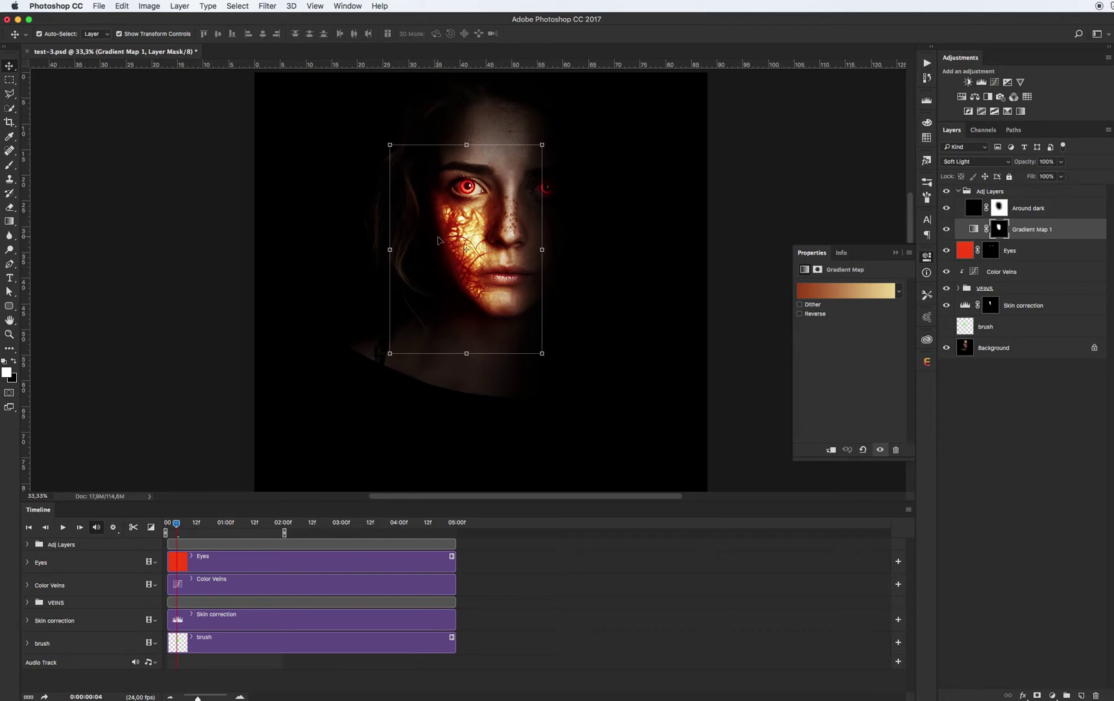
- Disable the Gradient Map 1 layer mask, inspect near the eye, then re-enable the mask
{"action": "key", "text": "b"}
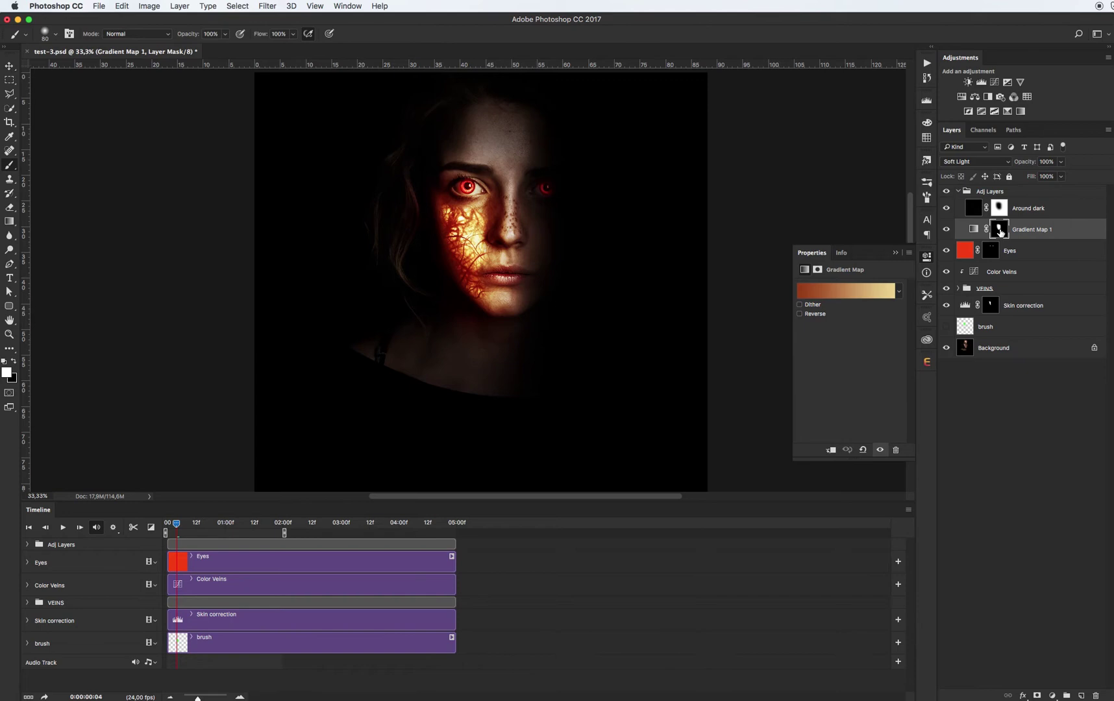
{"action": "left_click", "coordinate": [1000, 230], "text": "shift"}
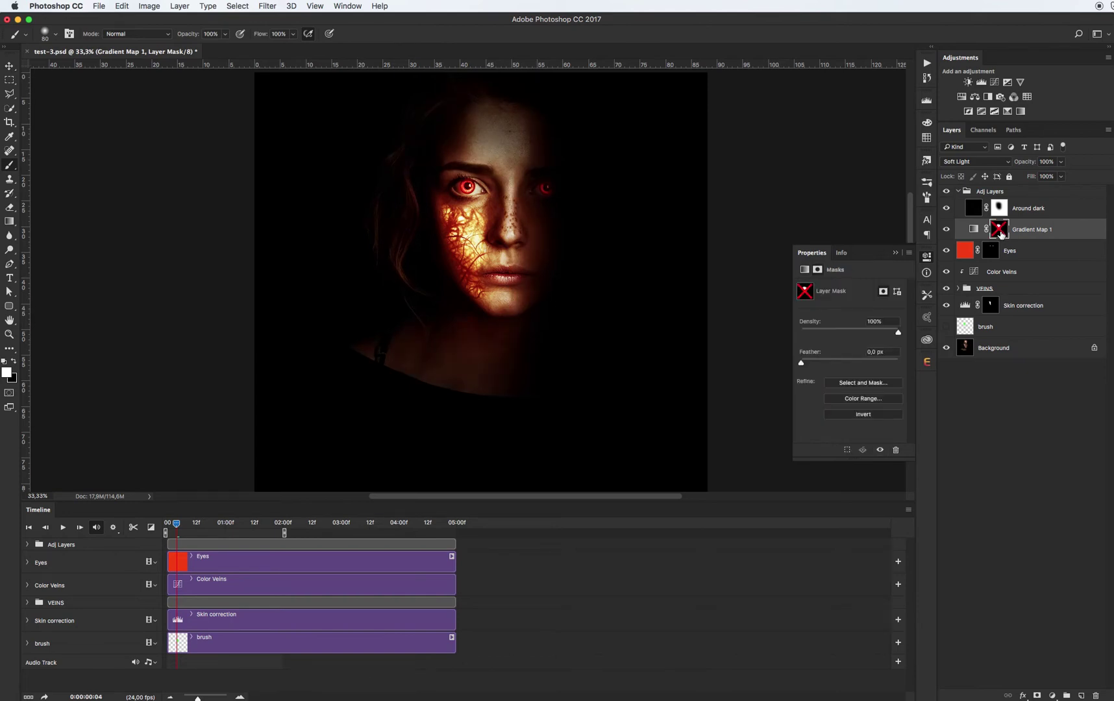
{"action": "left_click", "coordinate": [1000, 232], "text": "shift"}
{"action": "left_click", "coordinate": [1003, 232], "text": "shift"}
{"action": "key", "text": "z"}
{"action": "left_click", "coordinate": [479, 181]}
{"action": "left_click", "coordinate": [503, 184], "text": "alt"}
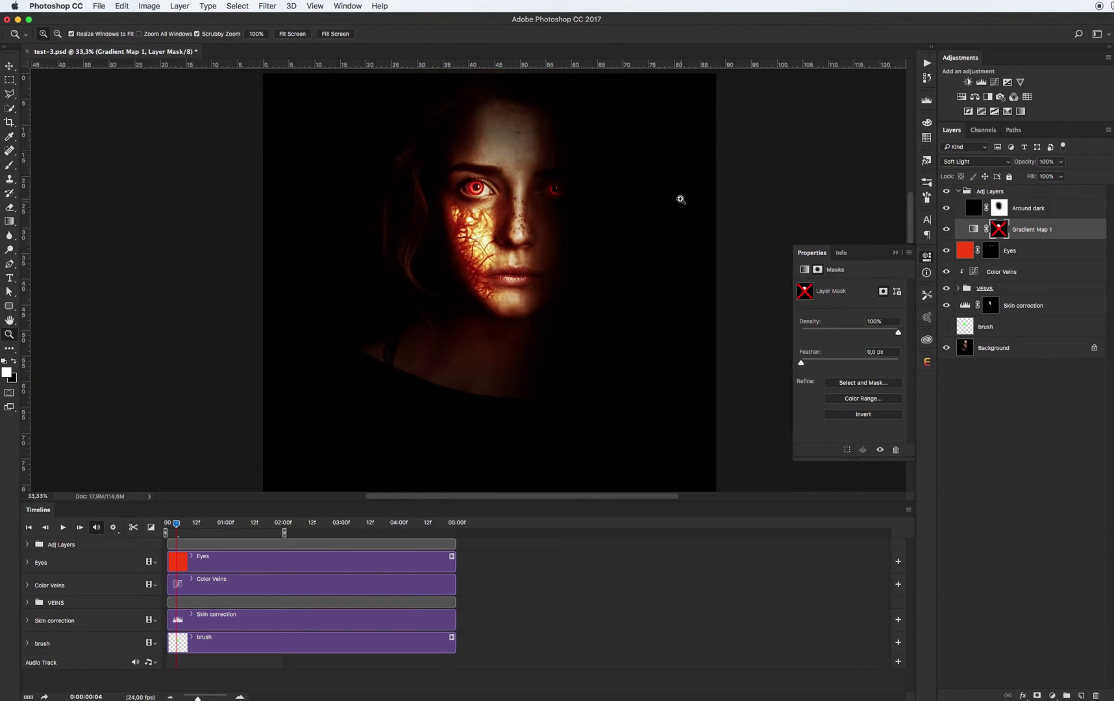
{"action": "left_click", "coordinate": [998, 231], "text": "shift"}
- Lower the Around dark layer to 37% opacity and collapse the Adj Layers group
{"action": "left_click", "coordinate": [1029, 213]}
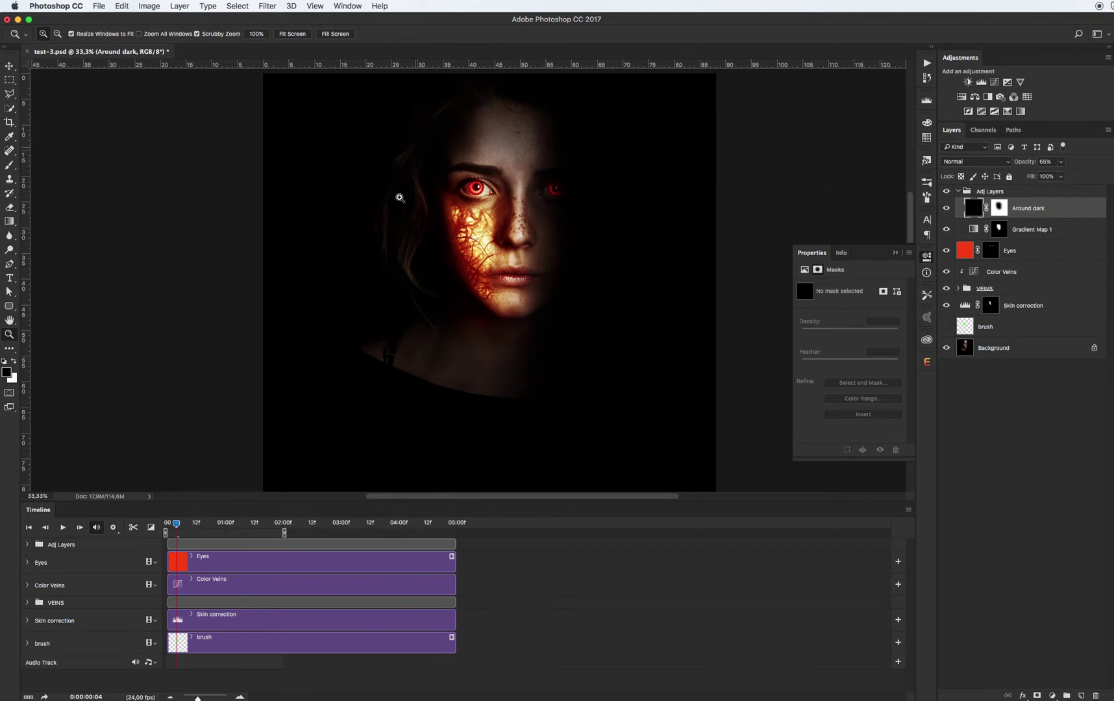
{"action": "left_click", "coordinate": [947, 208]}
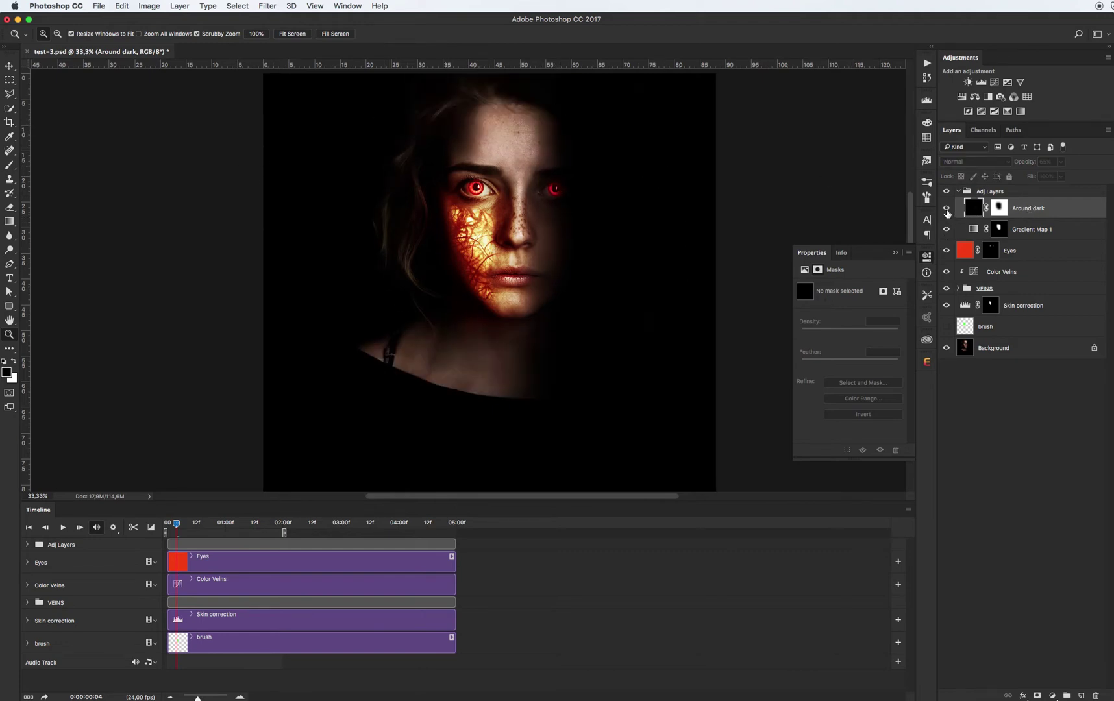
{"action": "left_click", "coordinate": [947, 211]}
{"action": "left_click_drag", "start_coordinate": [1061, 161], "coordinate": [1040, 177]}
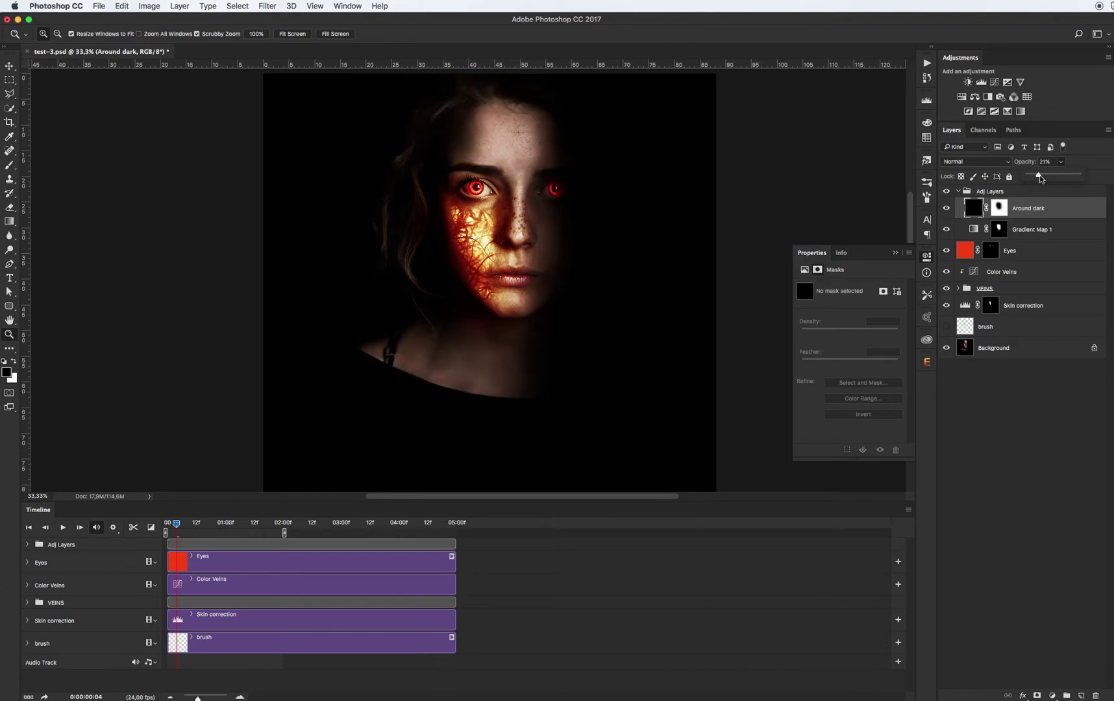
{"action": "left_click", "coordinate": [948, 210]}
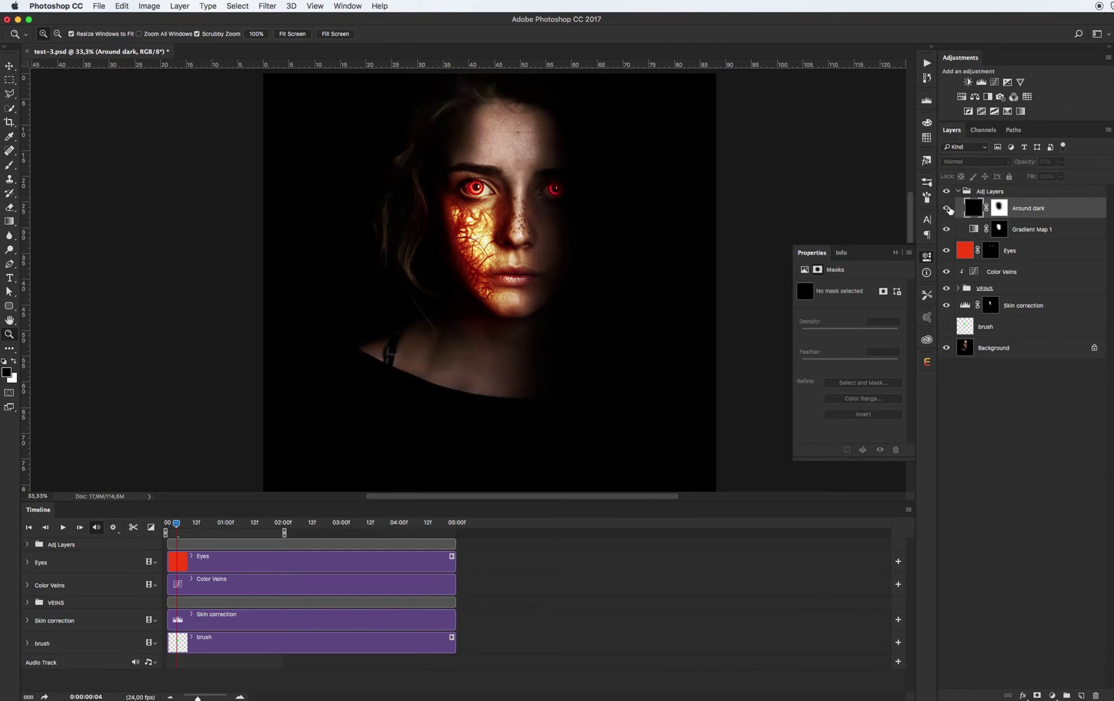
{"action": "left_click", "coordinate": [948, 209]}
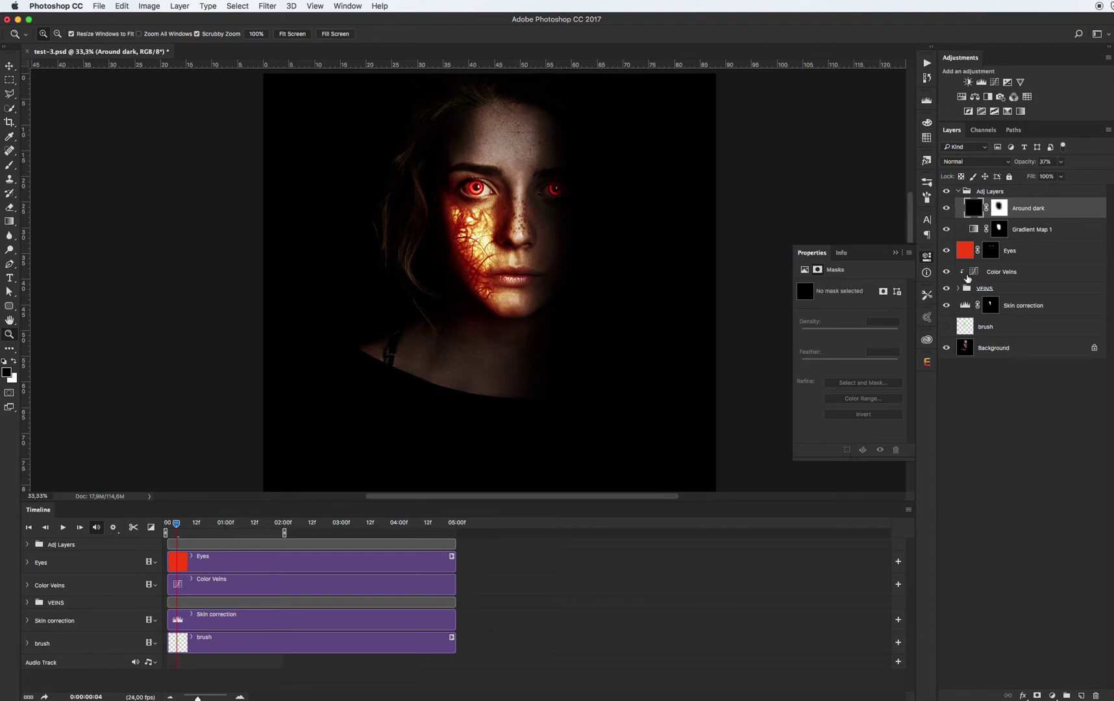
{"action": "left_click", "coordinate": [966, 196]}
{"action": "left_click", "coordinate": [959, 192]}
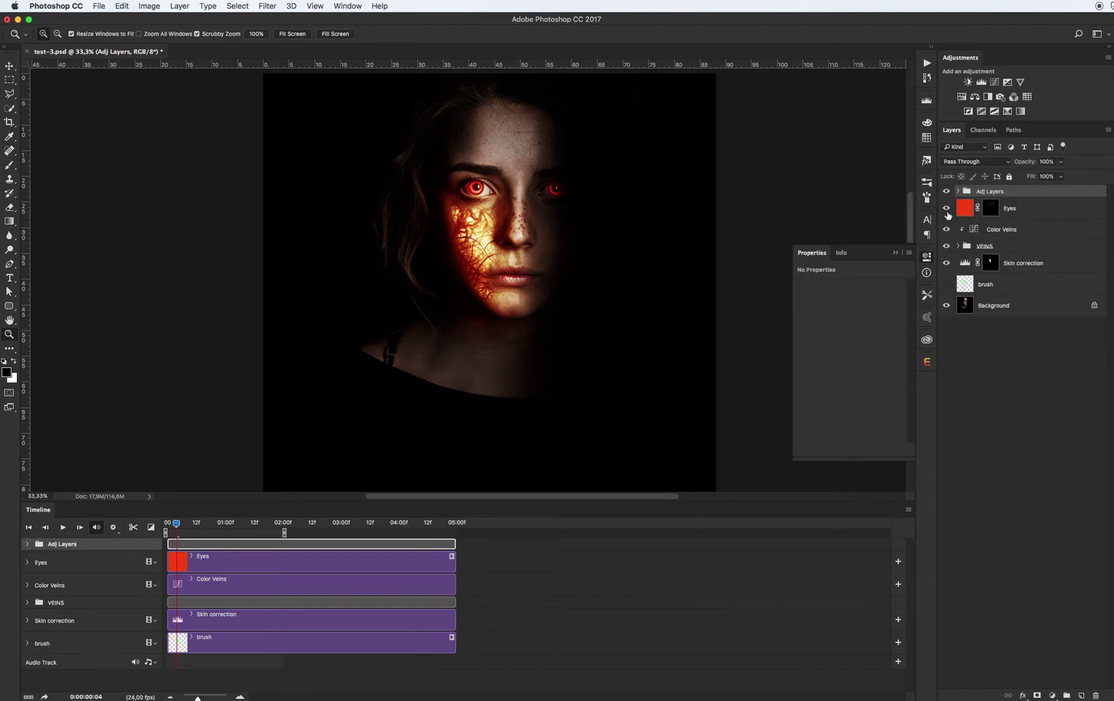
{"action": "left_click", "coordinate": [1024, 268]}
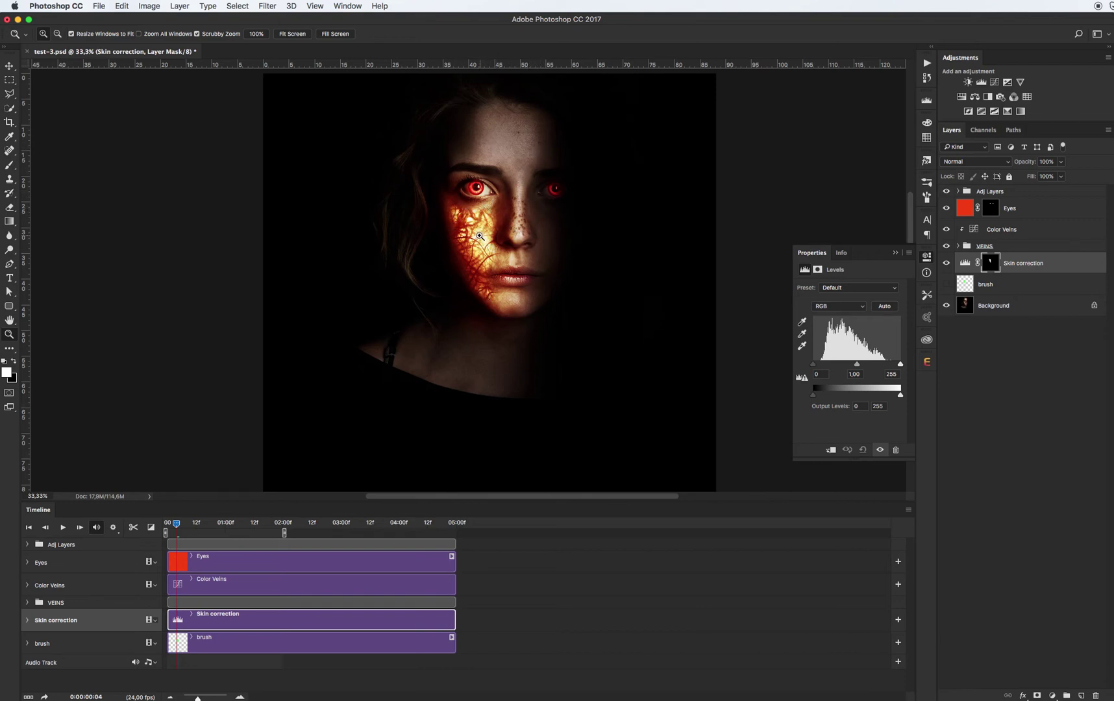
{"action": "mouse_move", "coordinate": [858, 367]}
{"action": "left_mouse_down"}
{"action": "mouse_move", "coordinate": [868, 366]}
{"action": "mouse_move", "coordinate": [856, 364]}
{"action": "left_mouse_up"}
{"action": "key", "text": "v"}
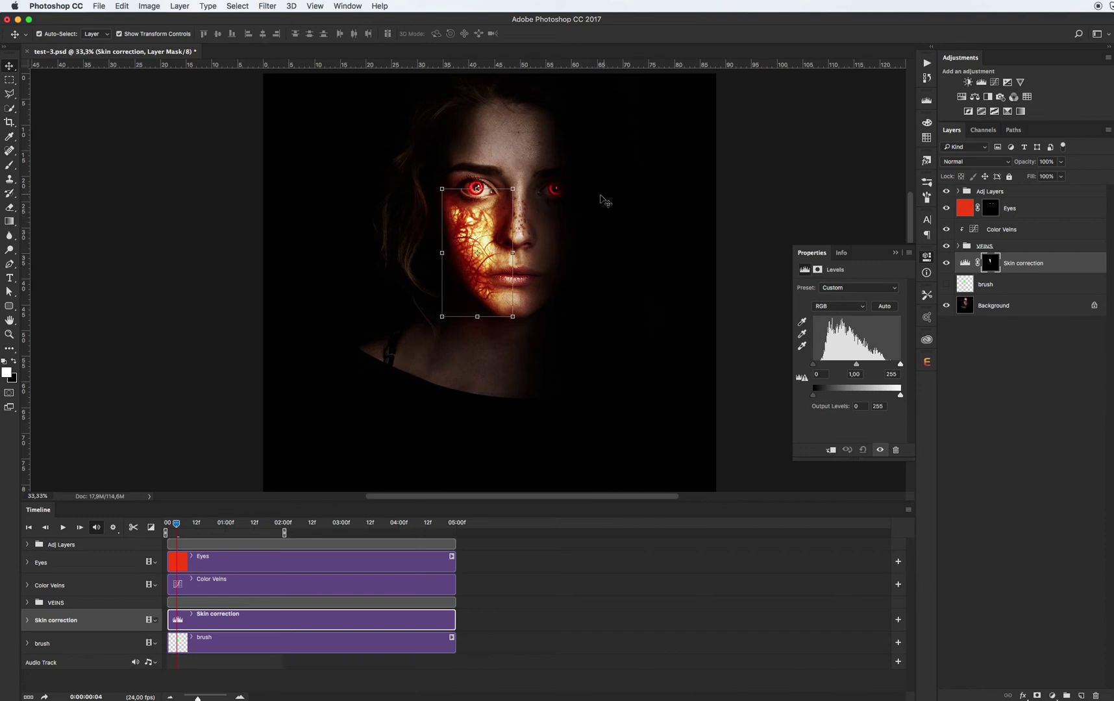
{"action": "left_click", "coordinate": [744, 207]}
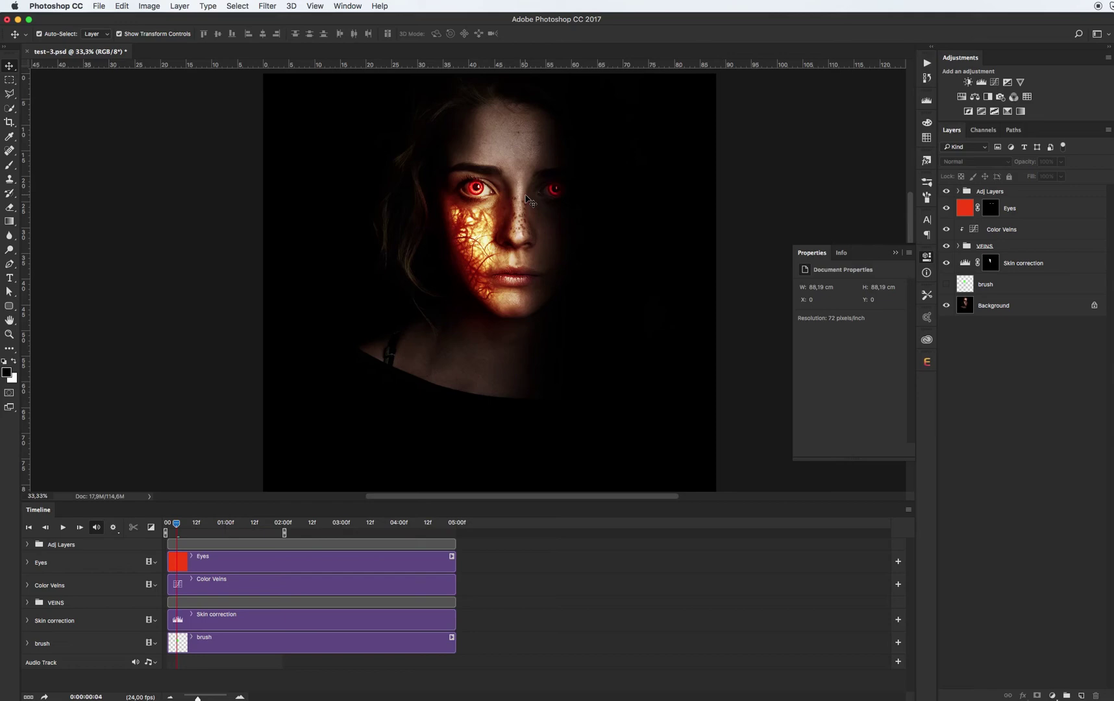
{"action": "key", "text": "super+alt+i"}
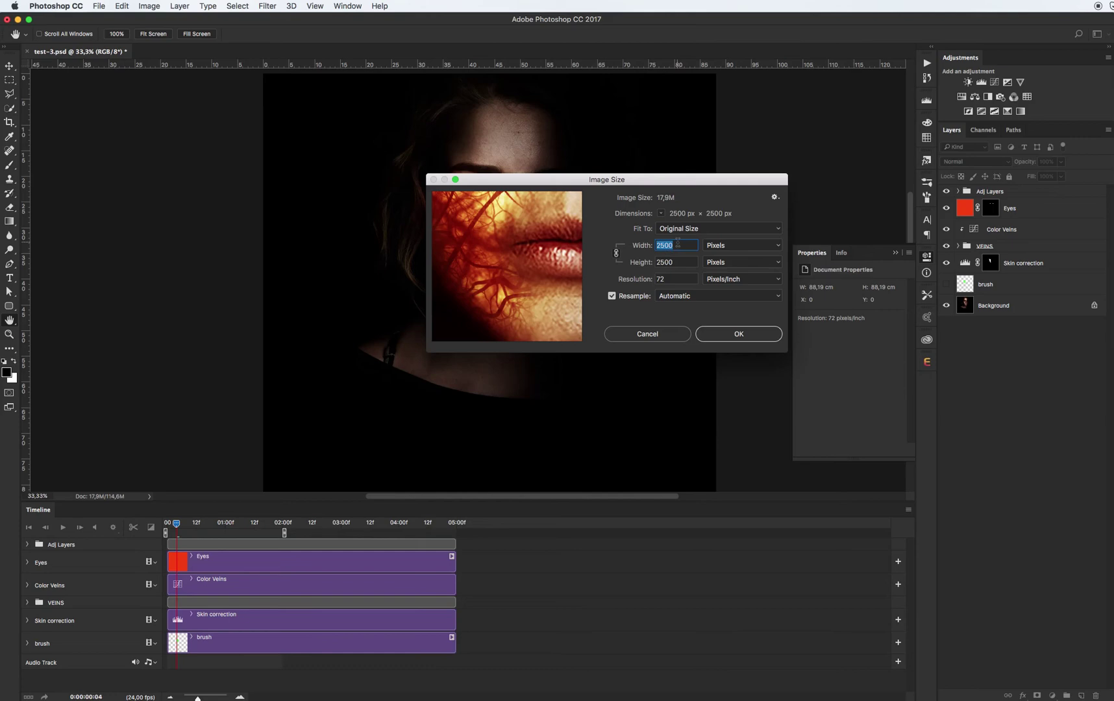
- Resize the image to 600 px wide, then crop in the sides and bottom around the face
{"action": "type", "text": "600"}
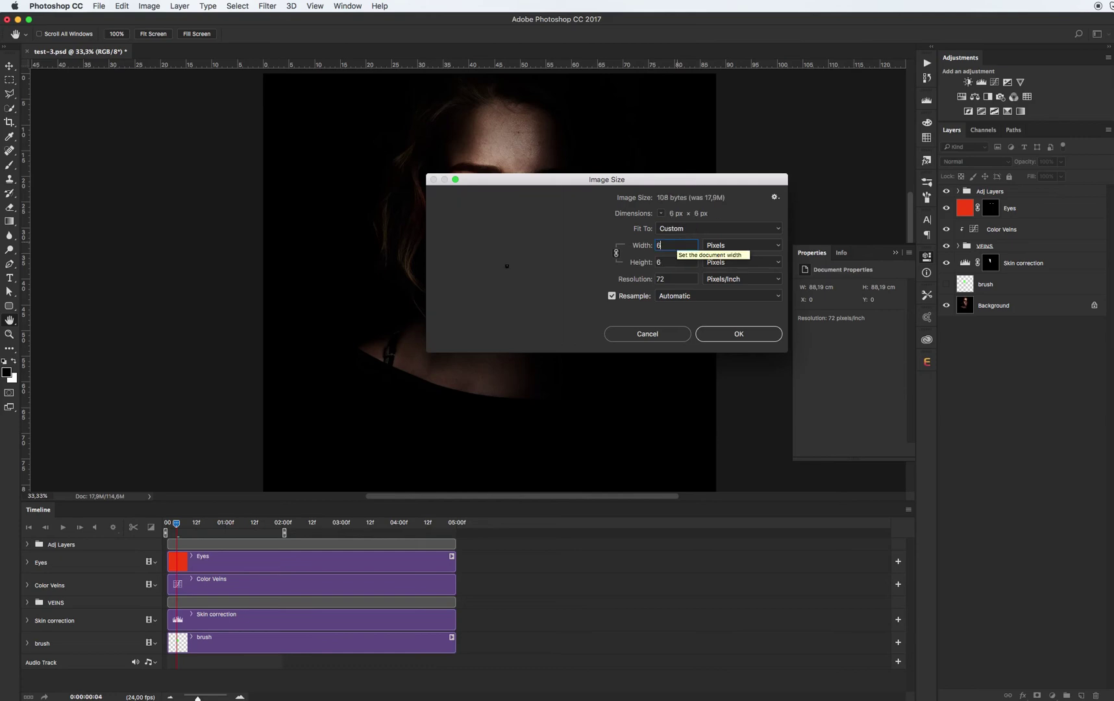
{"action": "left_click", "coordinate": [739, 334]}
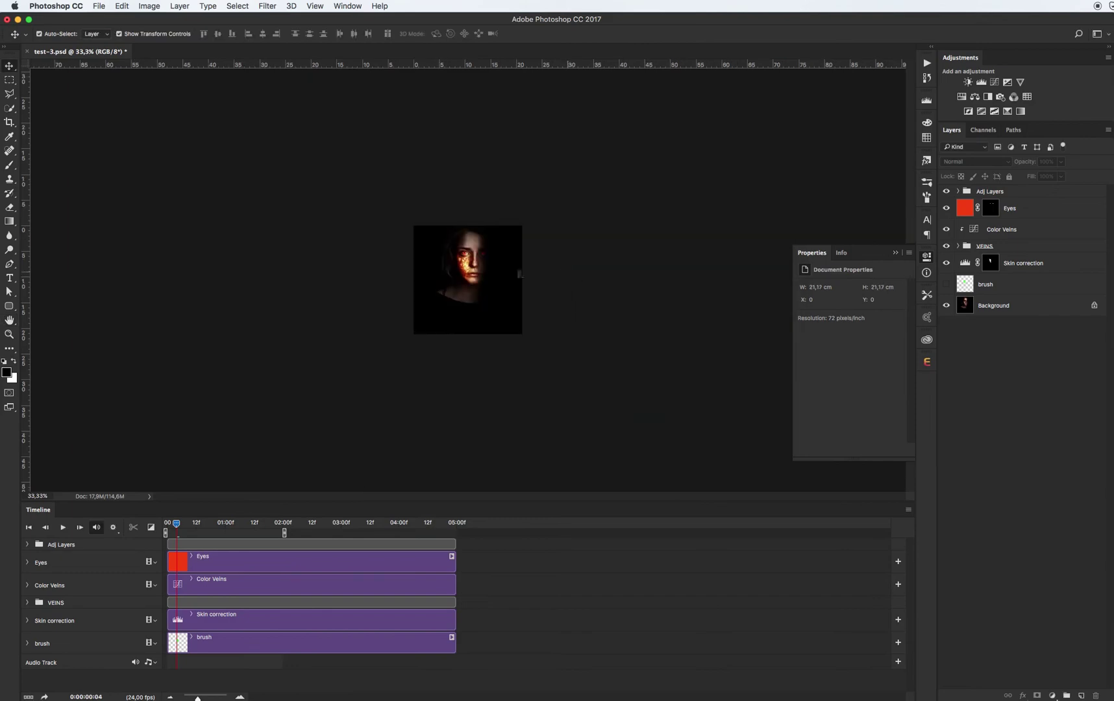
{"action": "key", "text": "c"}
{"action": "key", "text": "super+1"}
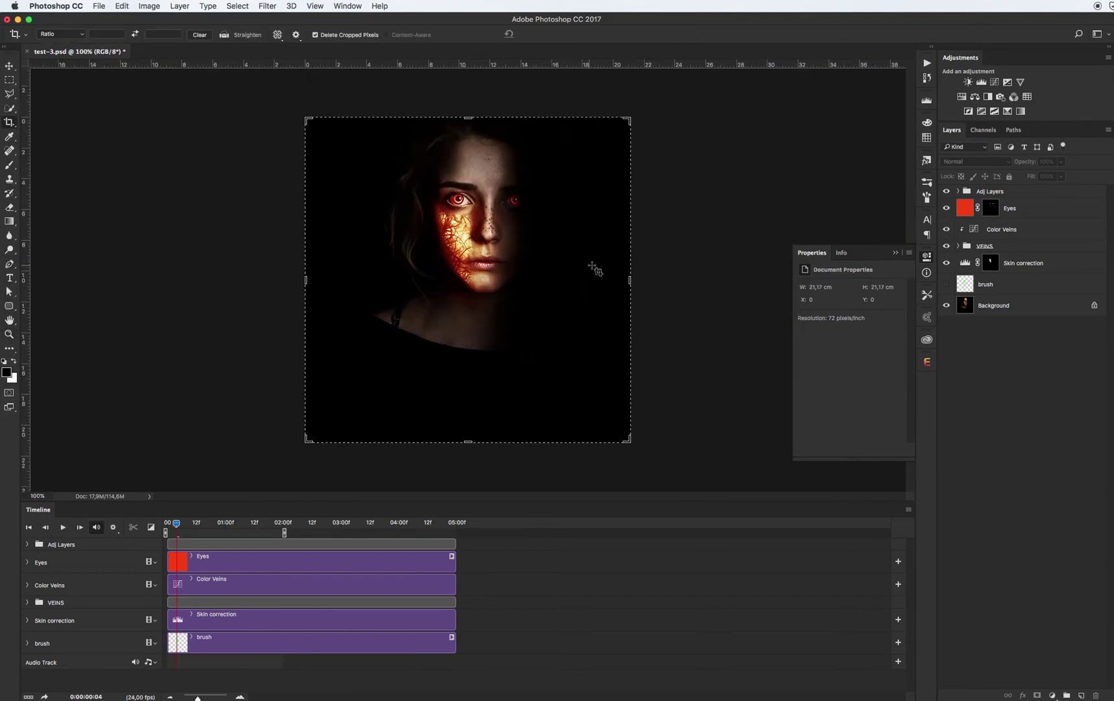
{"action": "left_click_drag", "start_coordinate": [631, 280], "coordinate": [603, 279]}
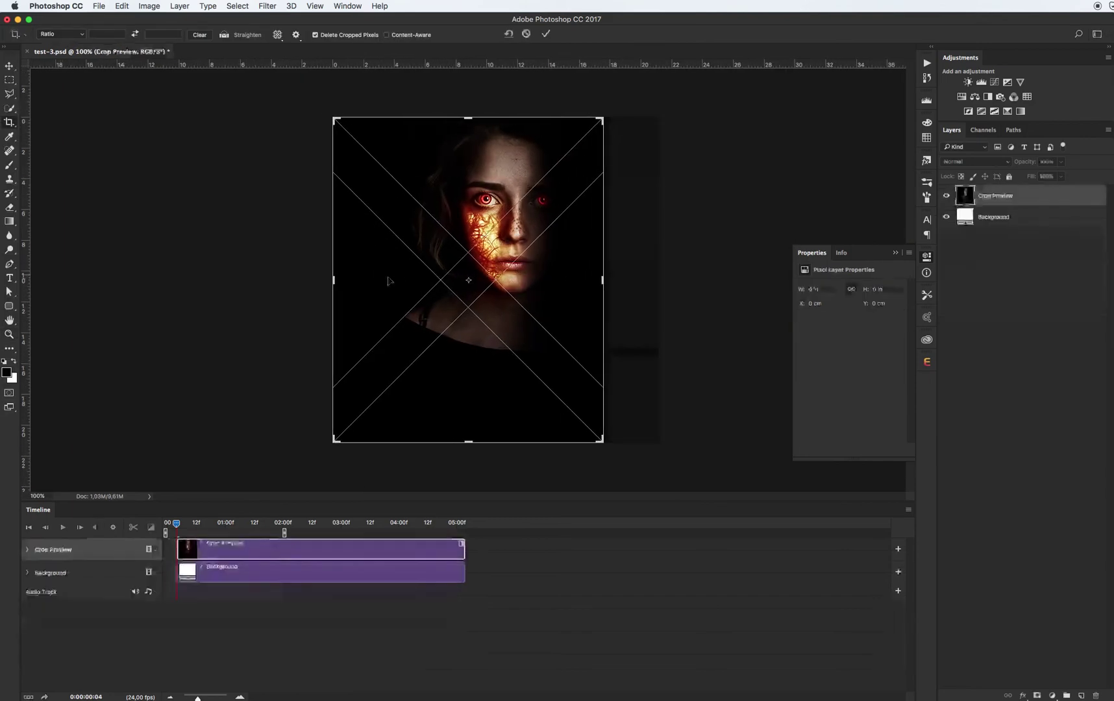
{"action": "left_click_drag", "start_coordinate": [333, 281], "coordinate": [349, 281]}
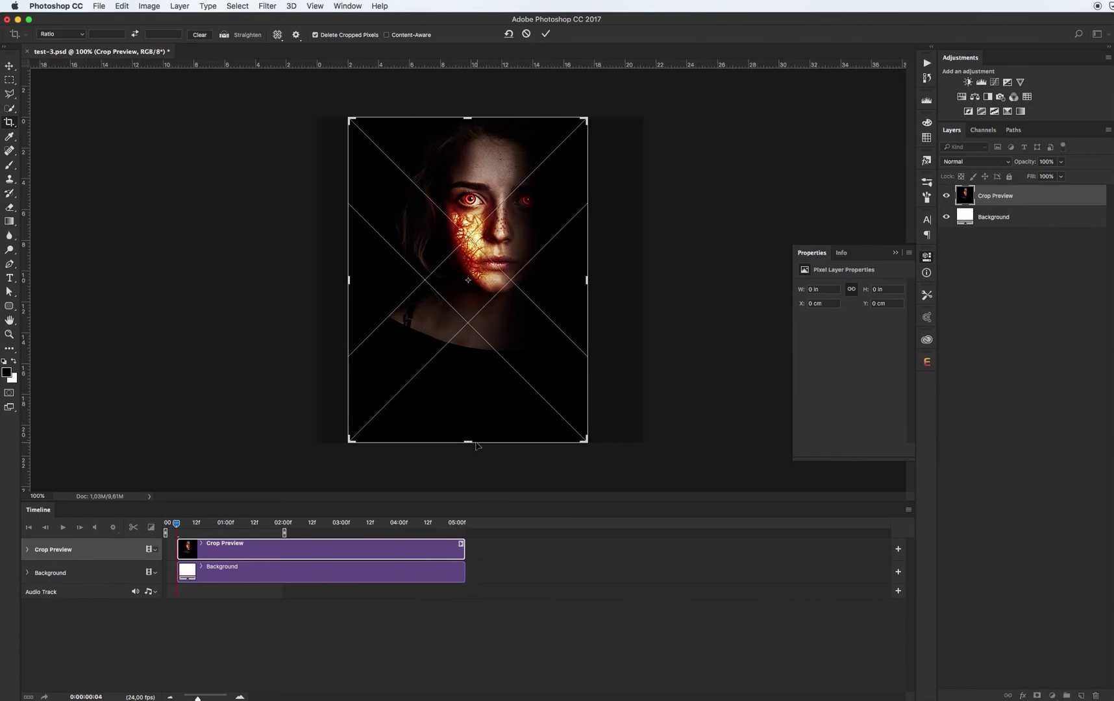
{"action": "left_click_drag", "start_coordinate": [476, 446], "coordinate": [475, 405]}
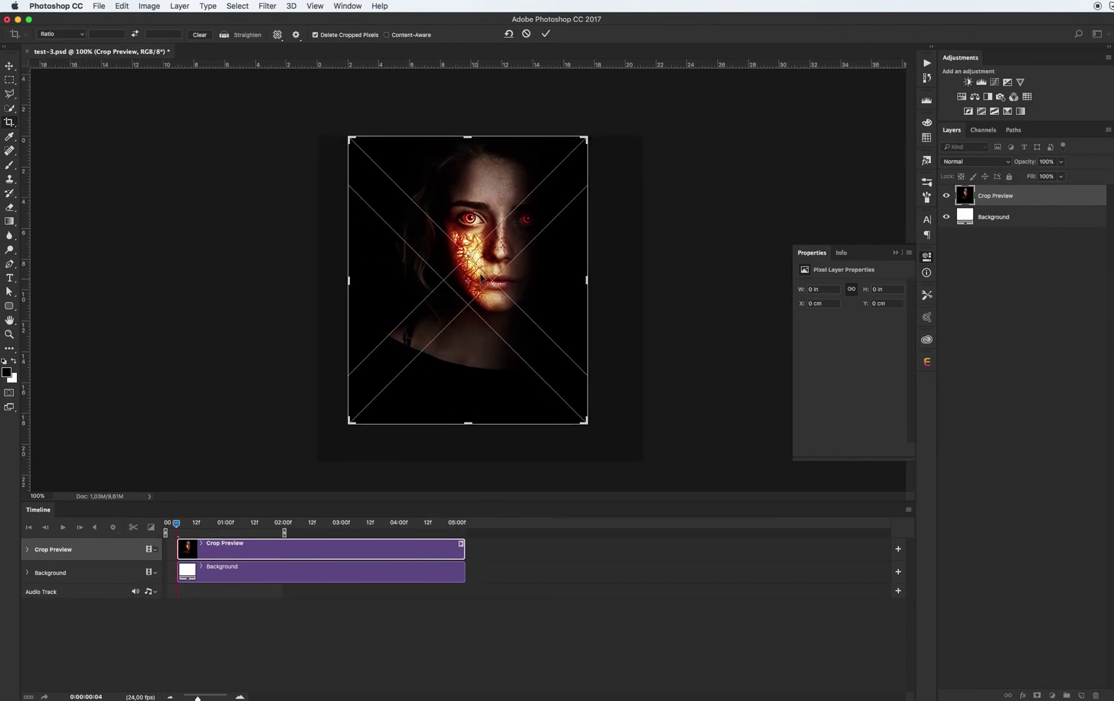
{"action": "key", "text": "Return"}
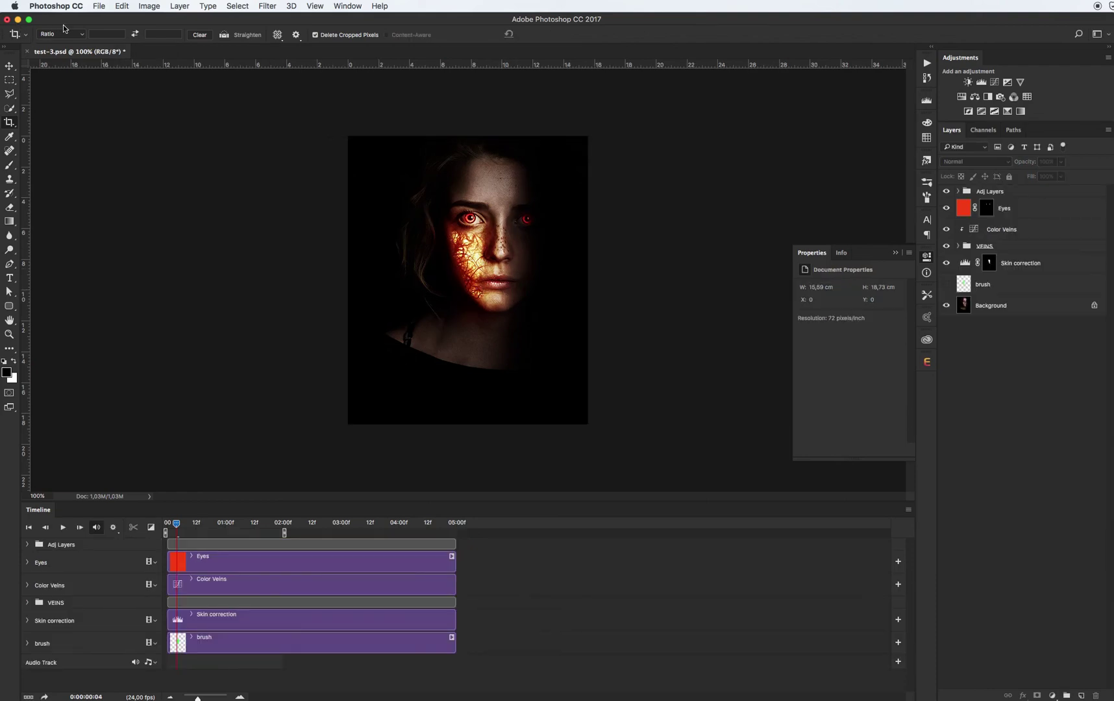
- In Save for Web (Legacy), set the GIF's Looping Options to Forever
{"action": "left_click", "coordinate": [96, 7]}
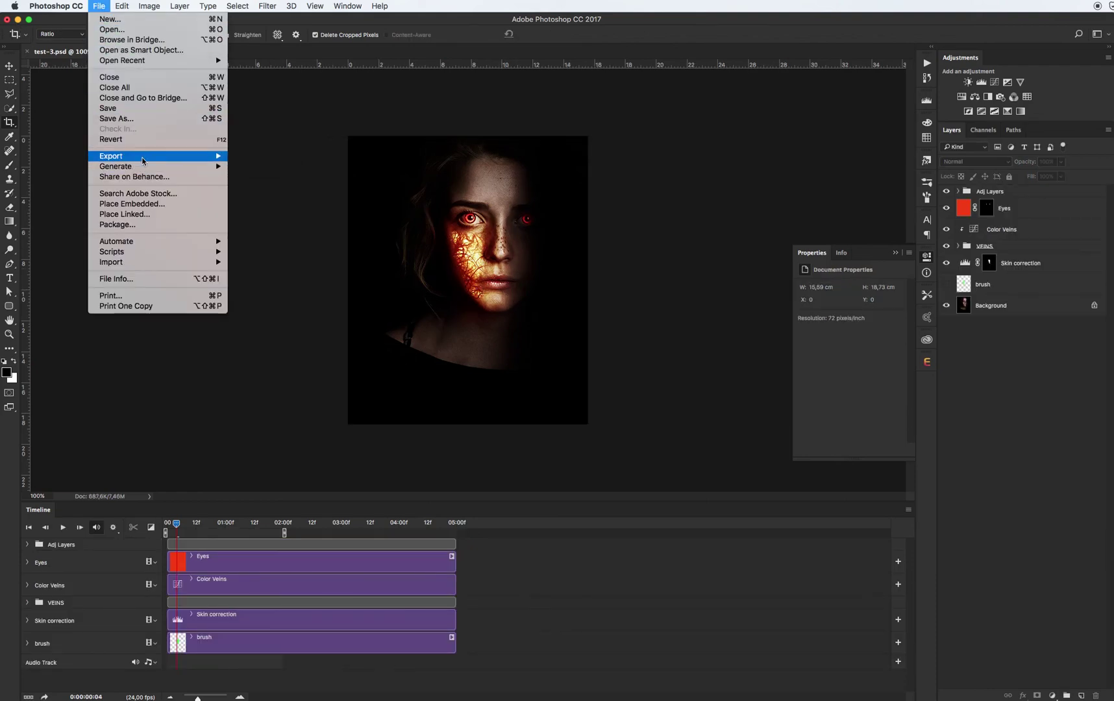
{"action": "mouse_move", "coordinate": [162, 157]}
{"action": "left_click", "coordinate": [270, 201]}
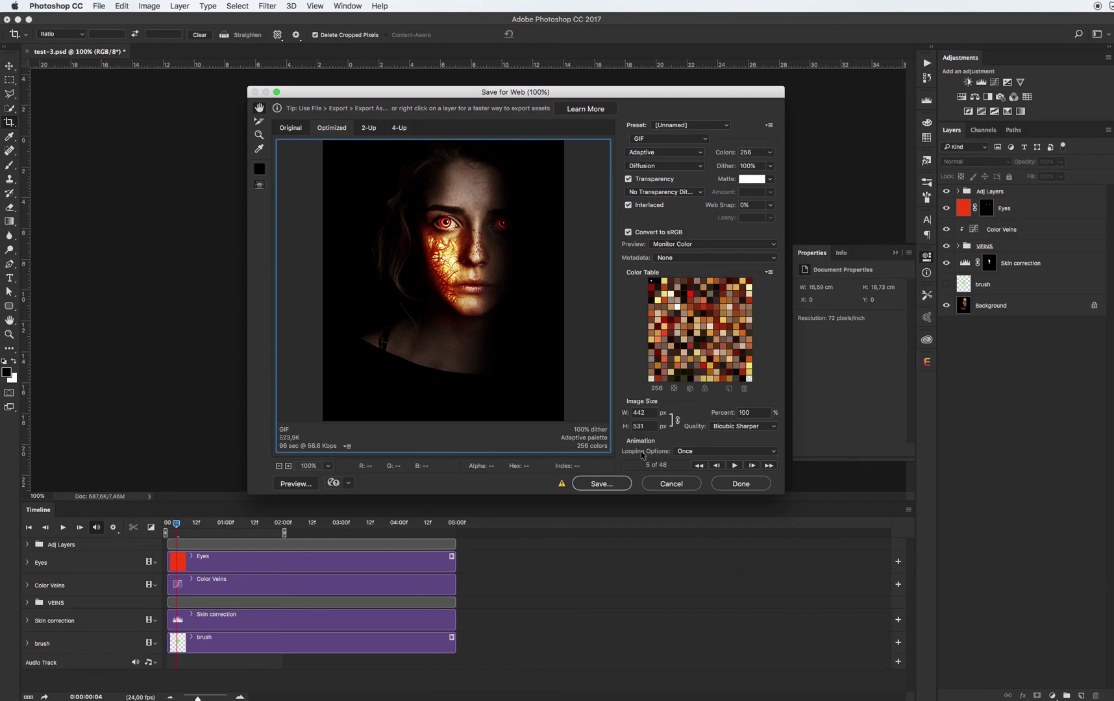
{"action": "left_click", "coordinate": [698, 453]}
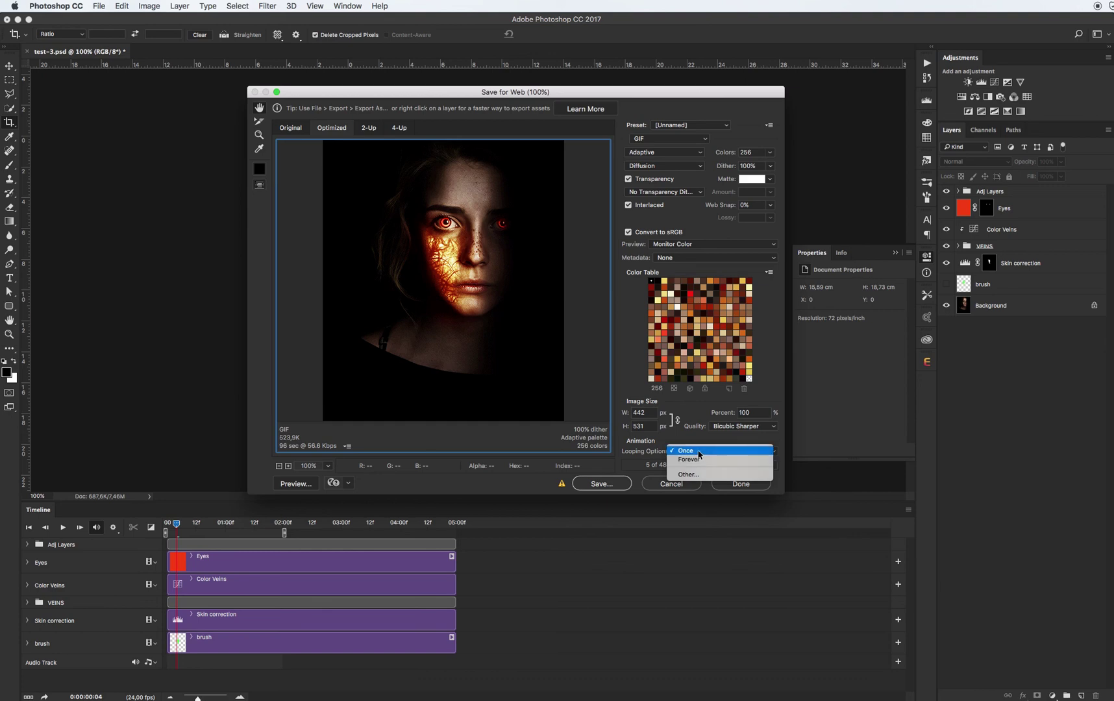
{"action": "left_click", "coordinate": [697, 459]}
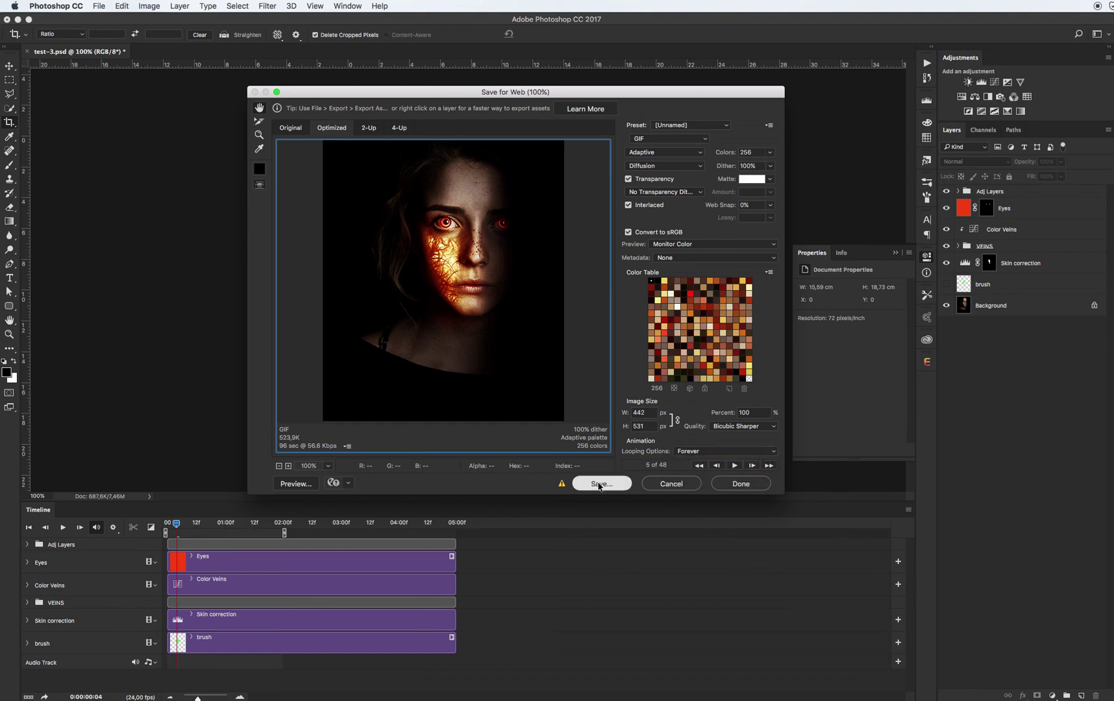